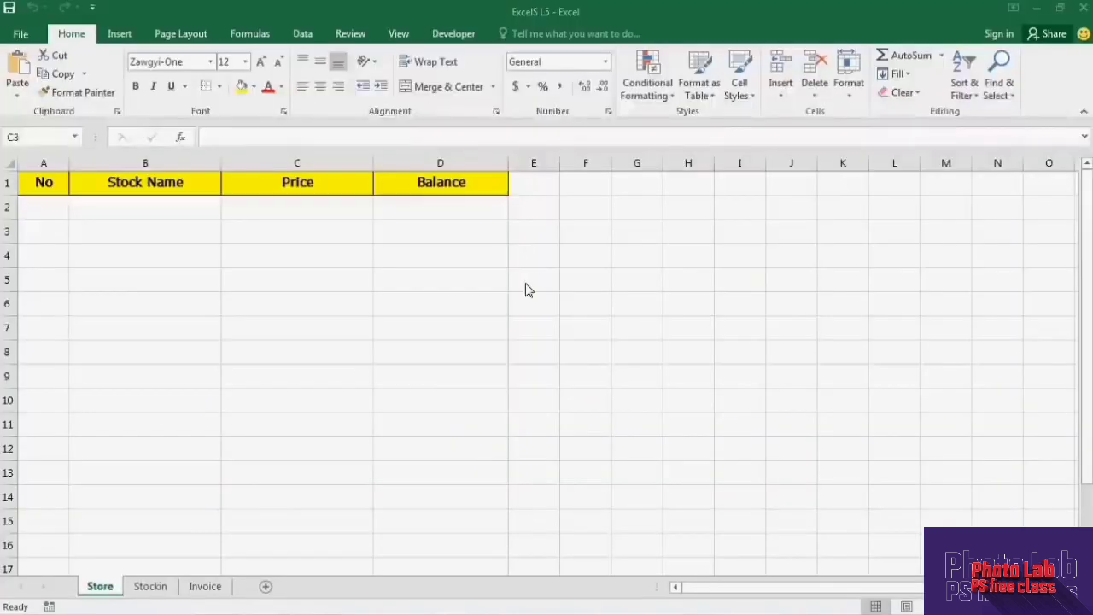
Switch to Windows Photo Viewer to show the Excel Special Course slide of Stock In, Store and Invoice fields.
{"action": "left_click", "coordinate": [346, 333]}
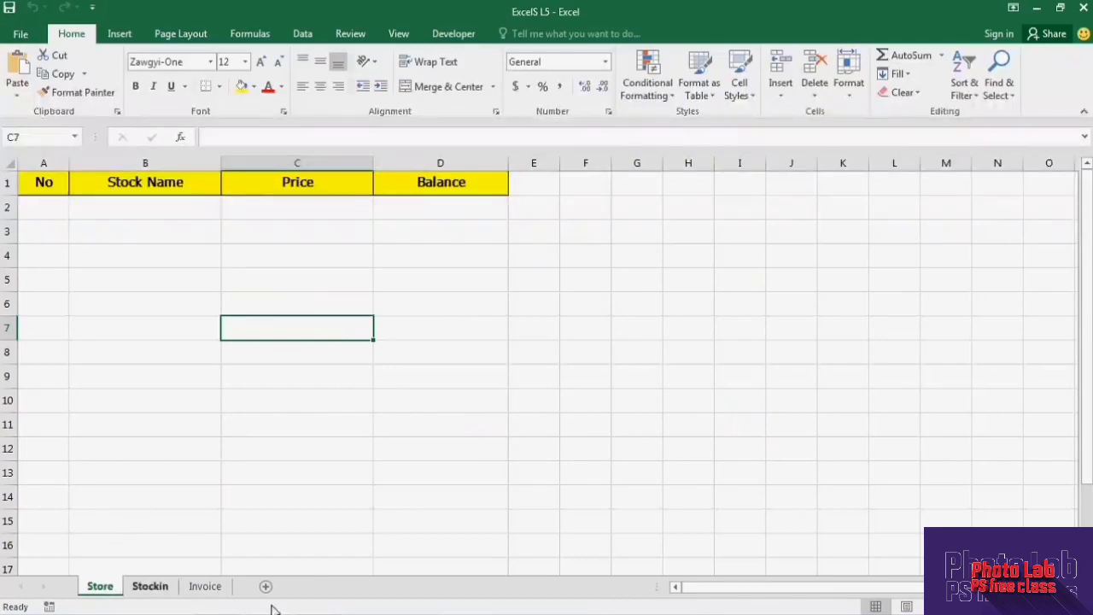
{"action": "mouse_move", "coordinate": [263, 601]}
{"action": "left_click", "coordinate": [218, 601]}
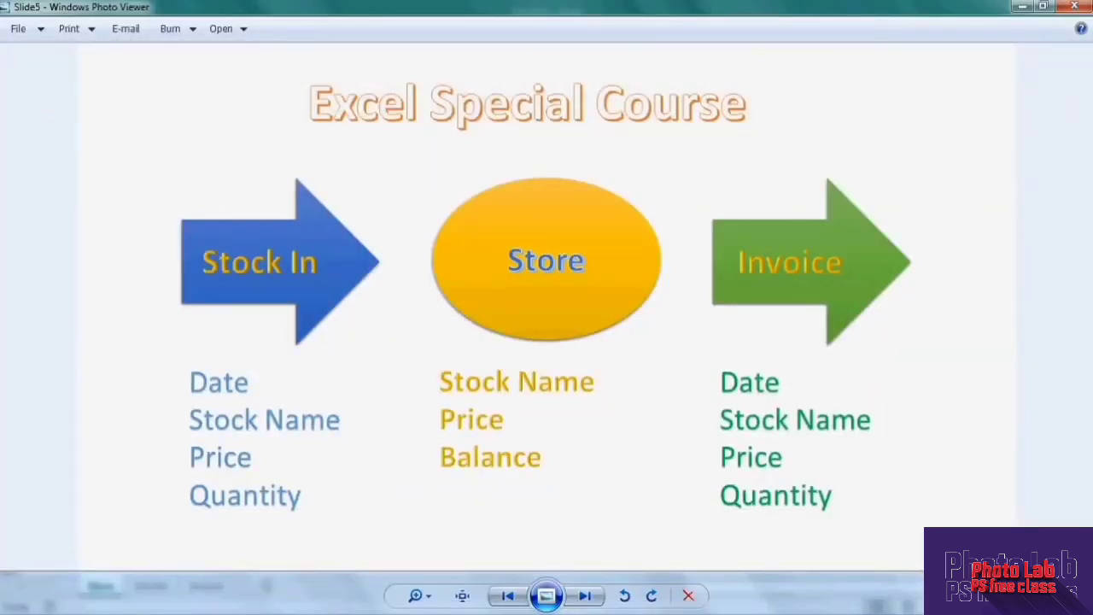
Check the Stockin sheet against the course slide, then return to Excel's Invoice sheet.
{"action": "left_click", "coordinate": [268, 600]}
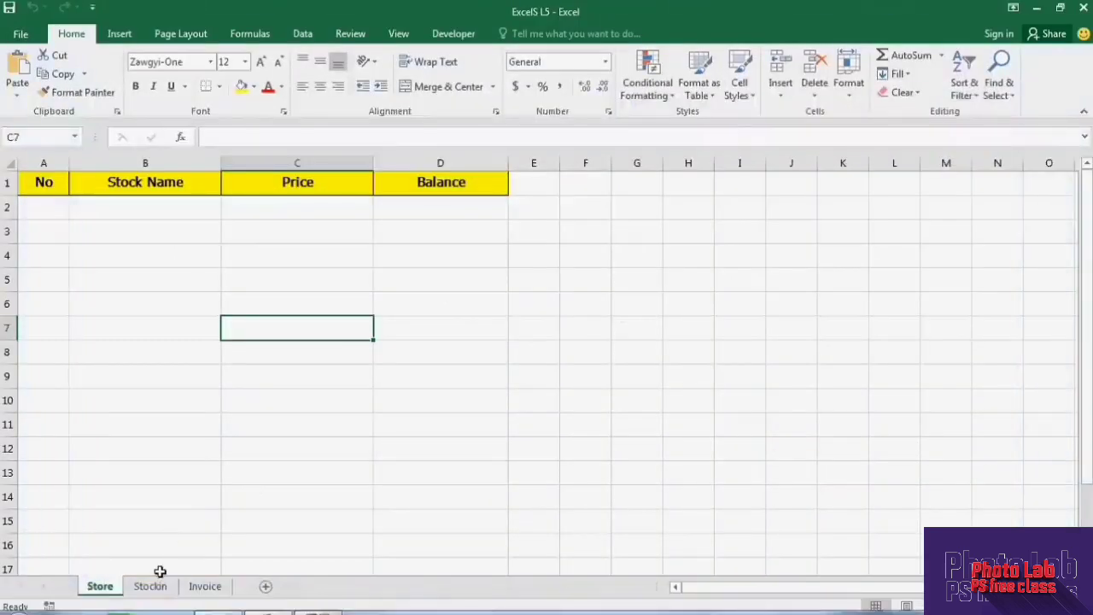
{"action": "left_click", "coordinate": [150, 587]}
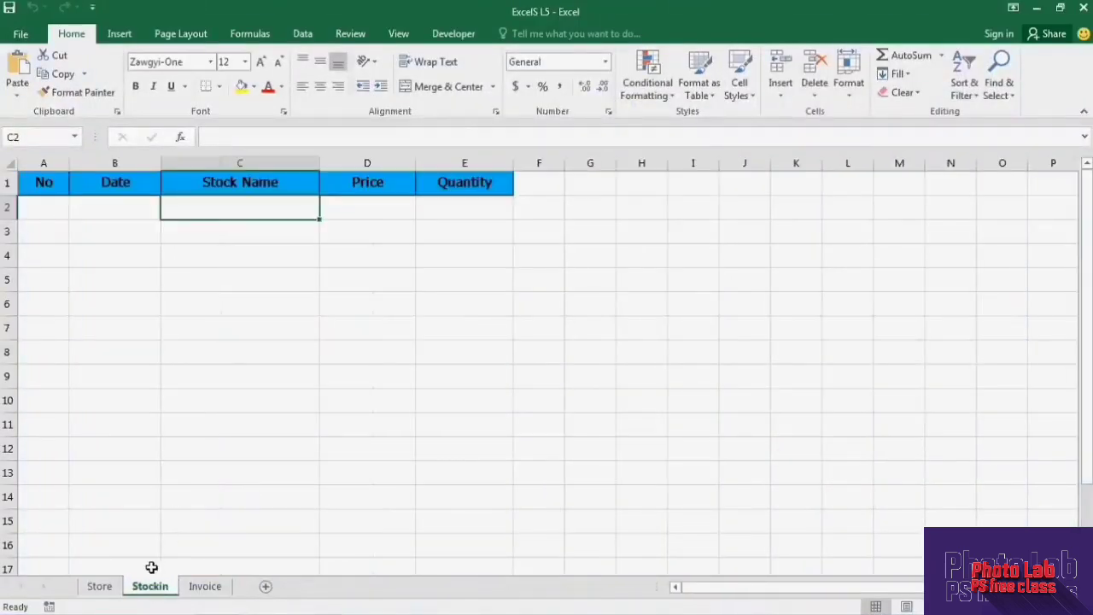
{"action": "mouse_move", "coordinate": [257, 610]}
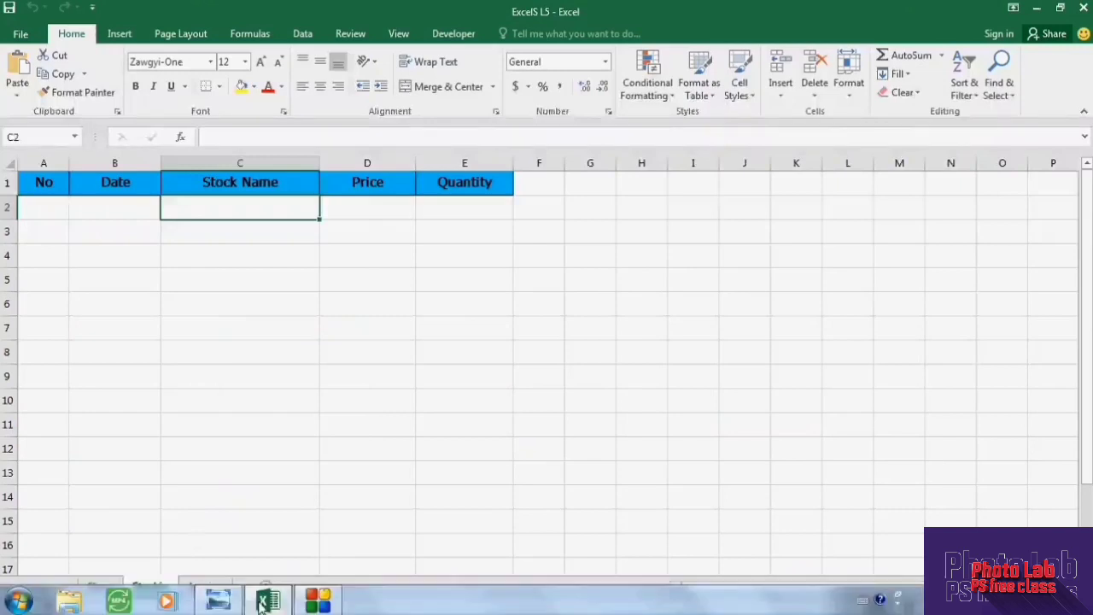
{"action": "left_click", "coordinate": [220, 601]}
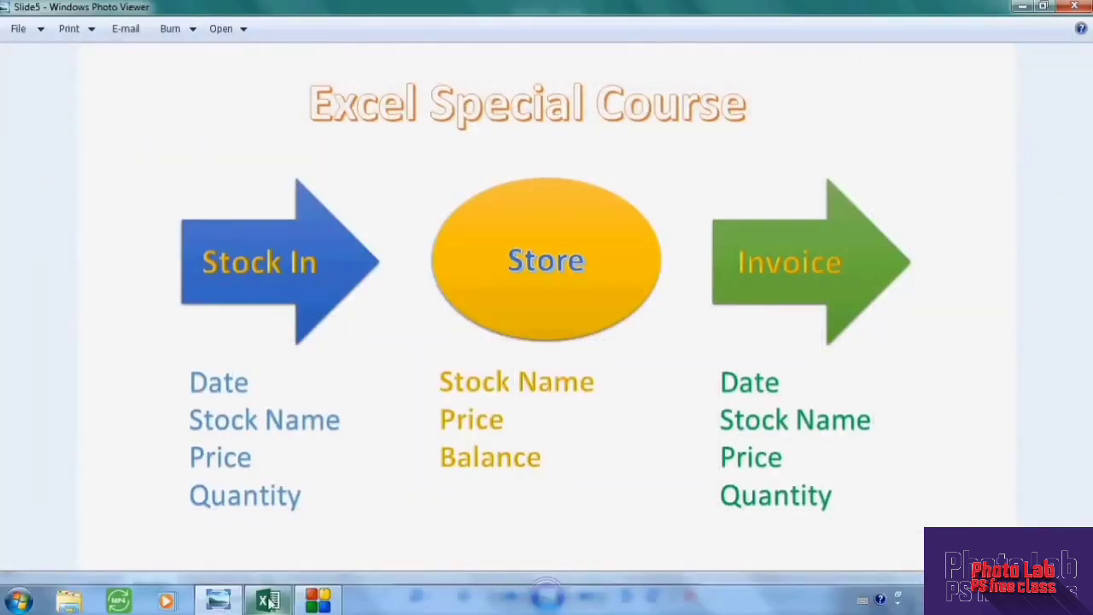
{"action": "left_click", "coordinate": [268, 600]}
{"action": "left_click", "coordinate": [205, 585]}
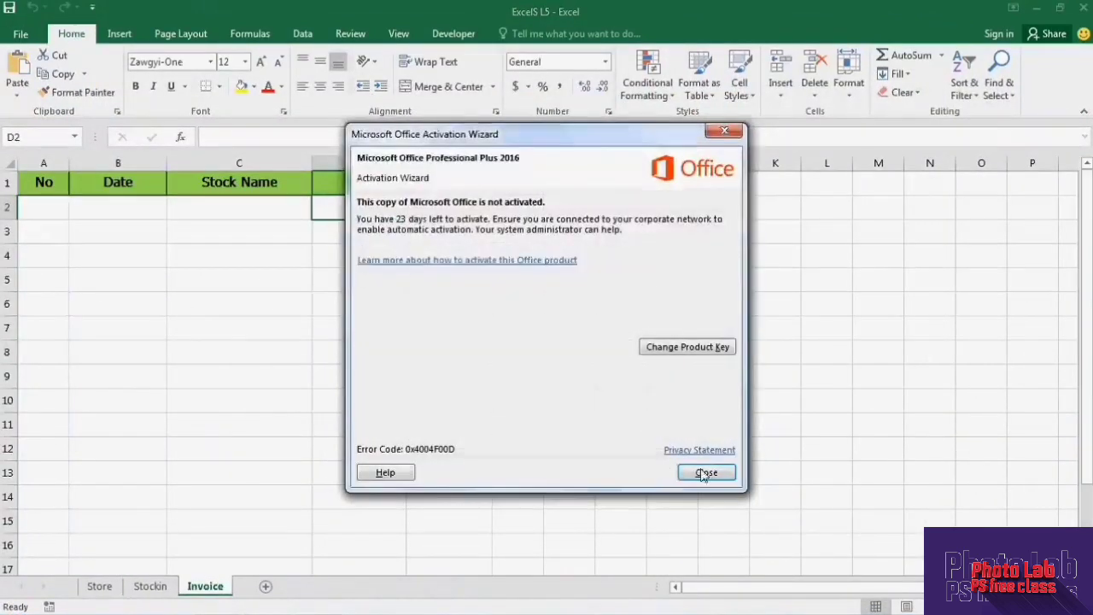
Close the Office Activation Wizard and view the Store sheet.
{"action": "left_click", "coordinate": [706, 472]}
{"action": "mouse_move", "coordinate": [196, 608]}
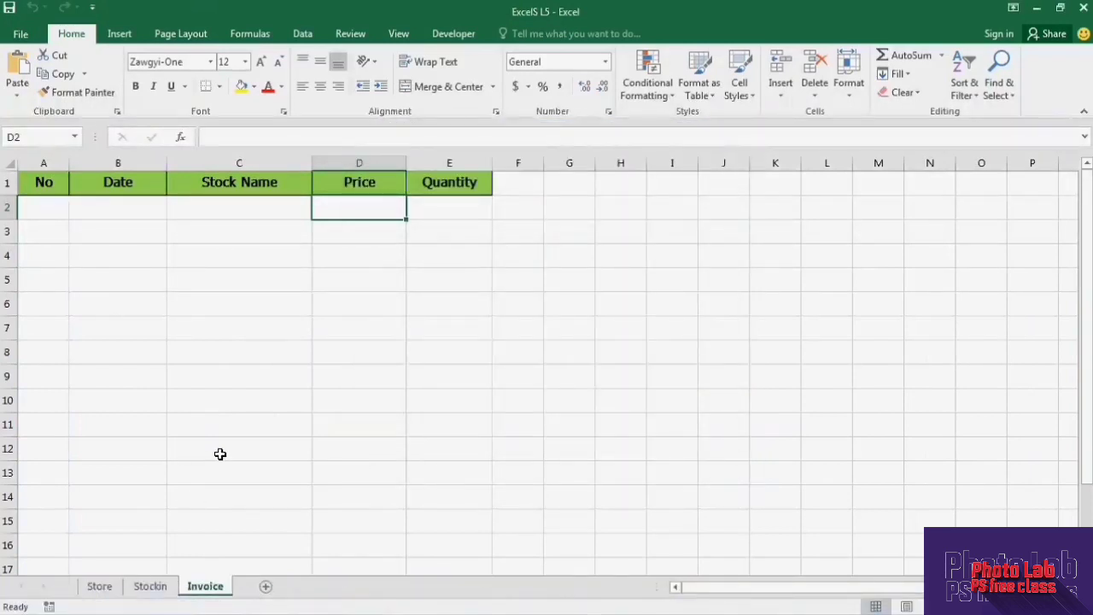
{"action": "left_click", "coordinate": [100, 587]}
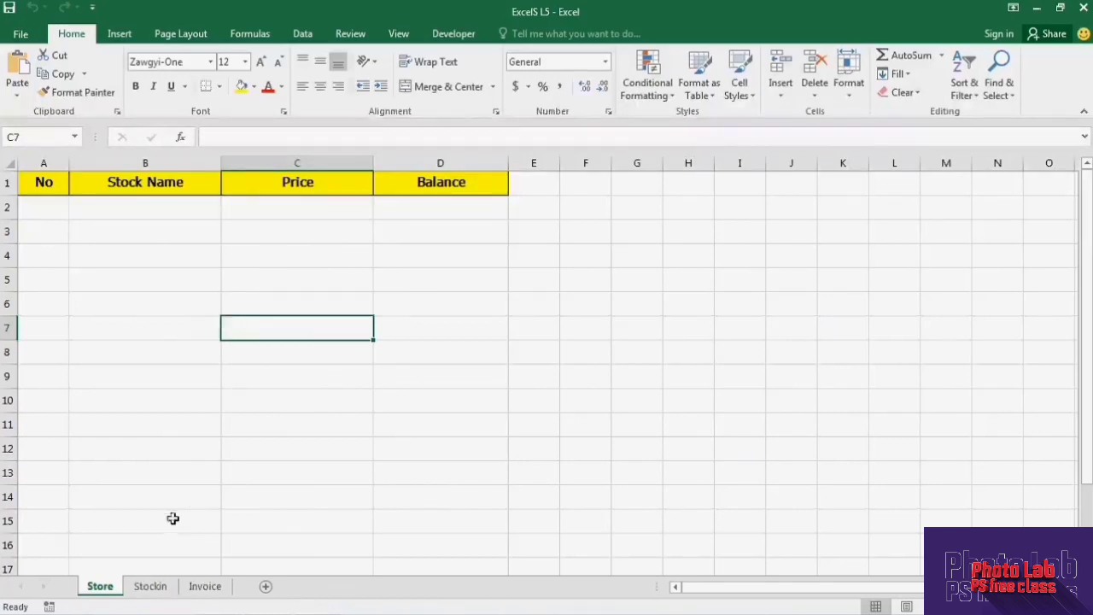
Review the Stockin and Invoice sheets, ending on Stockin with cell G3 selected.
{"action": "left_click", "coordinate": [155, 587]}
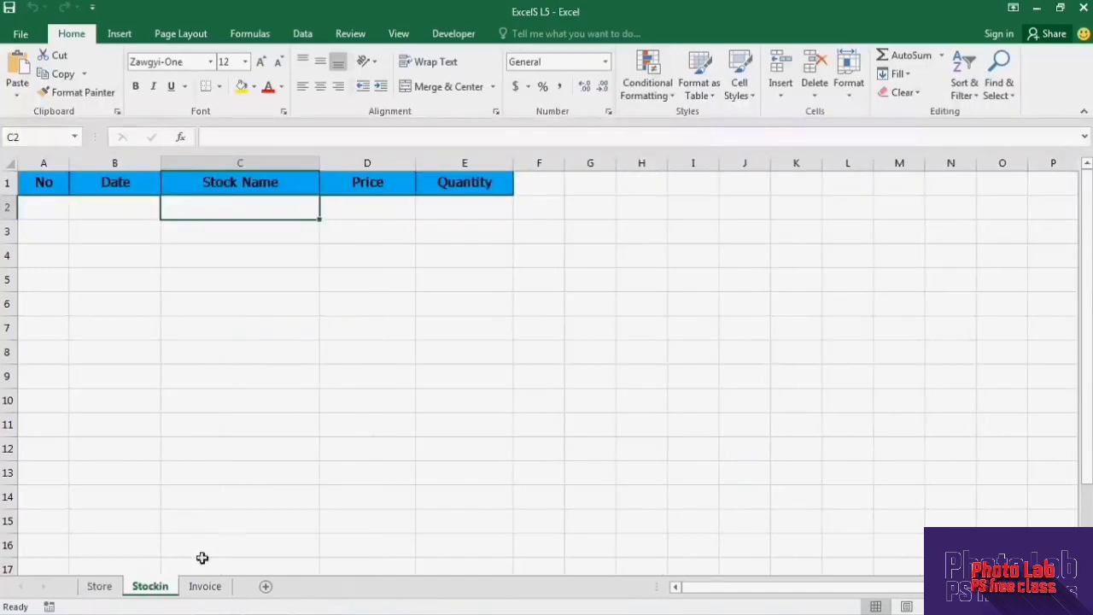
{"action": "left_click", "coordinate": [202, 589]}
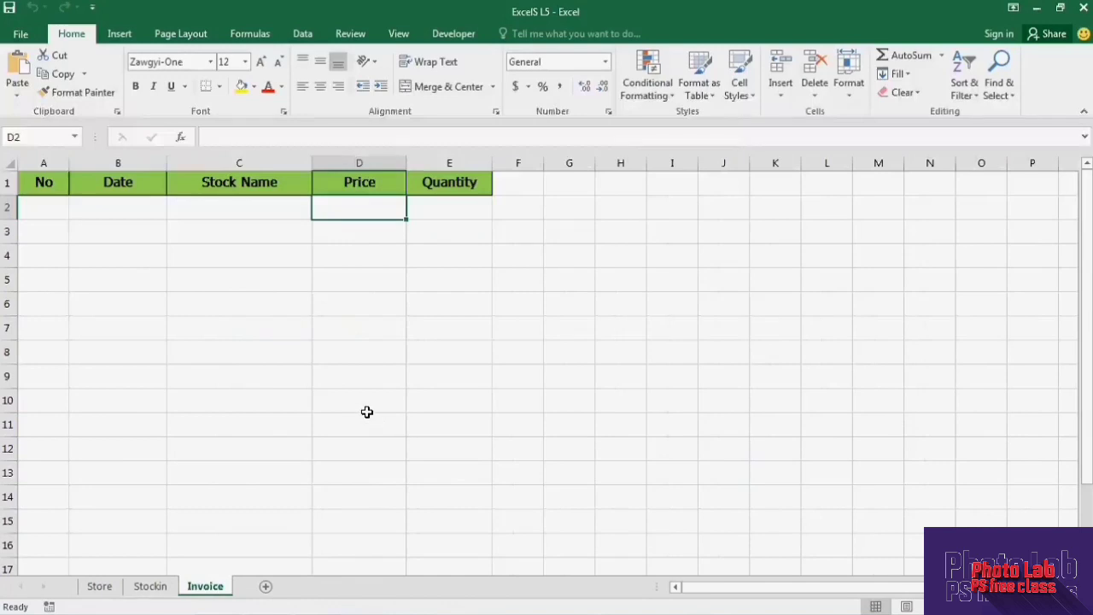
{"action": "left_click", "coordinate": [150, 586]}
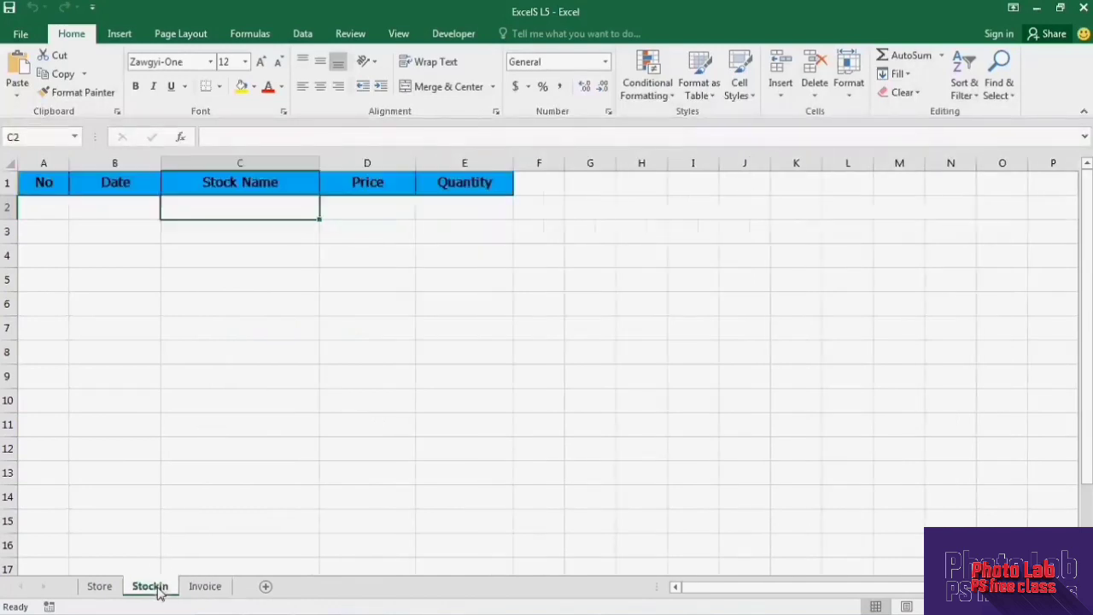
{"action": "left_click", "coordinate": [588, 250]}
{"action": "left_click", "coordinate": [590, 236]}
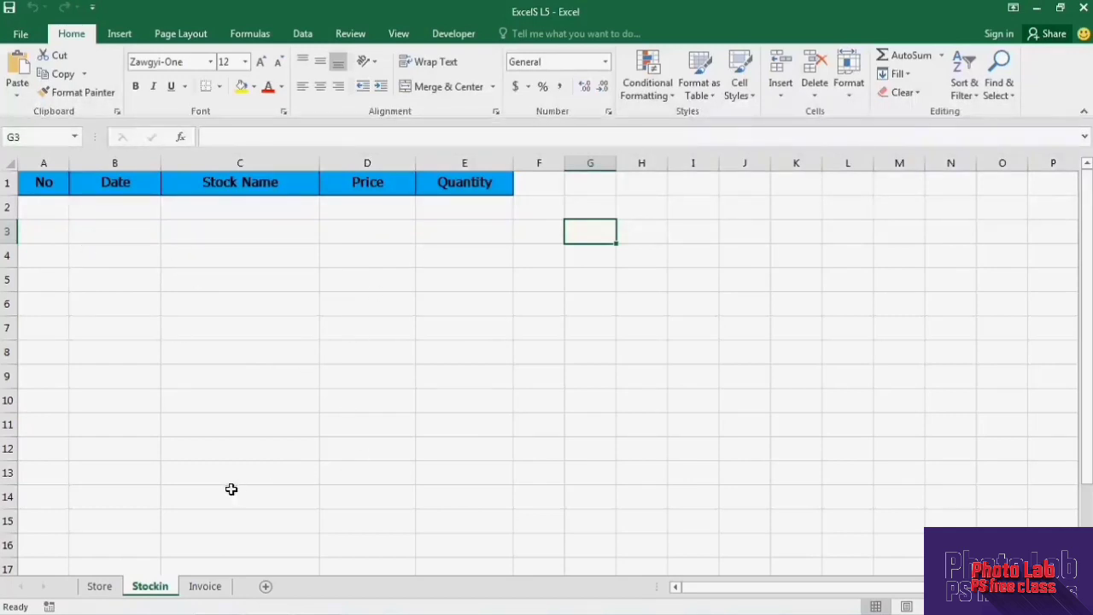
{"action": "left_click", "coordinate": [100, 587]}
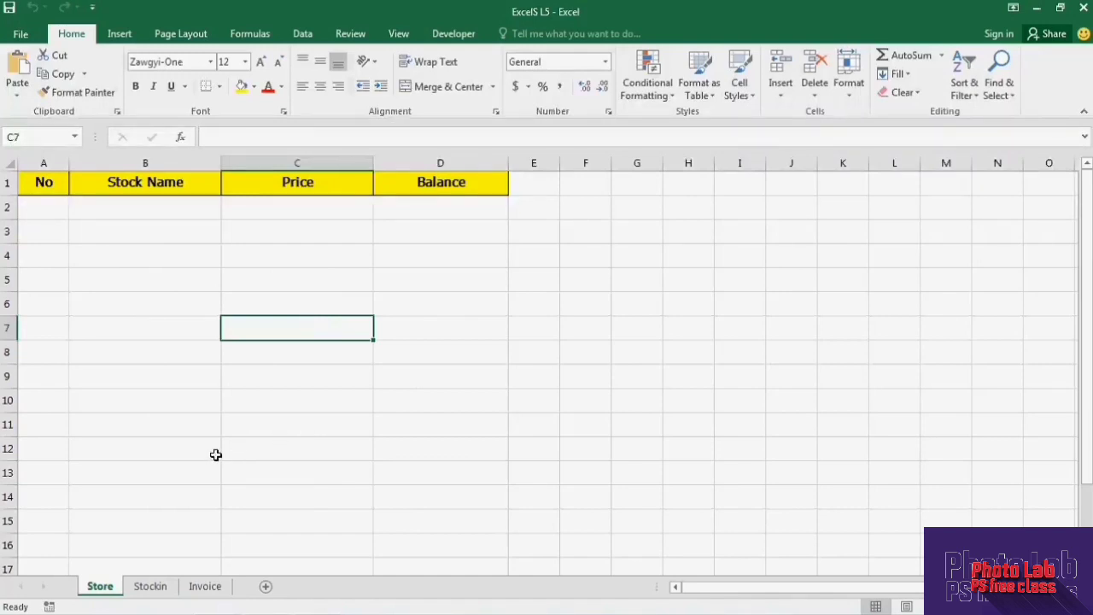
{"action": "left_click", "coordinate": [152, 586]}
{"action": "left_click", "coordinate": [150, 587]}
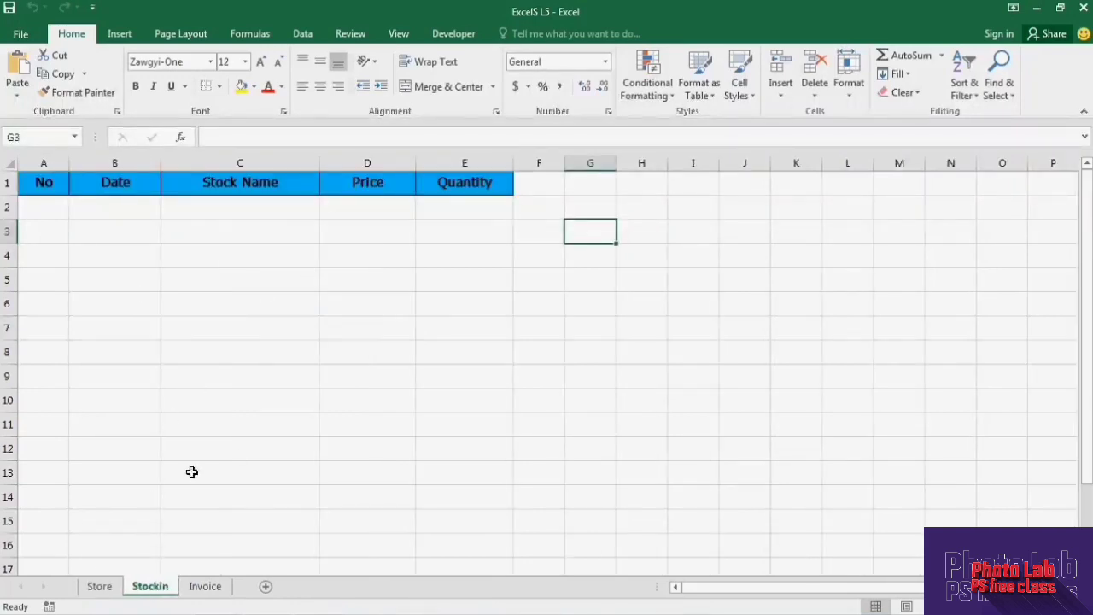
{"action": "left_click", "coordinate": [99, 587]}
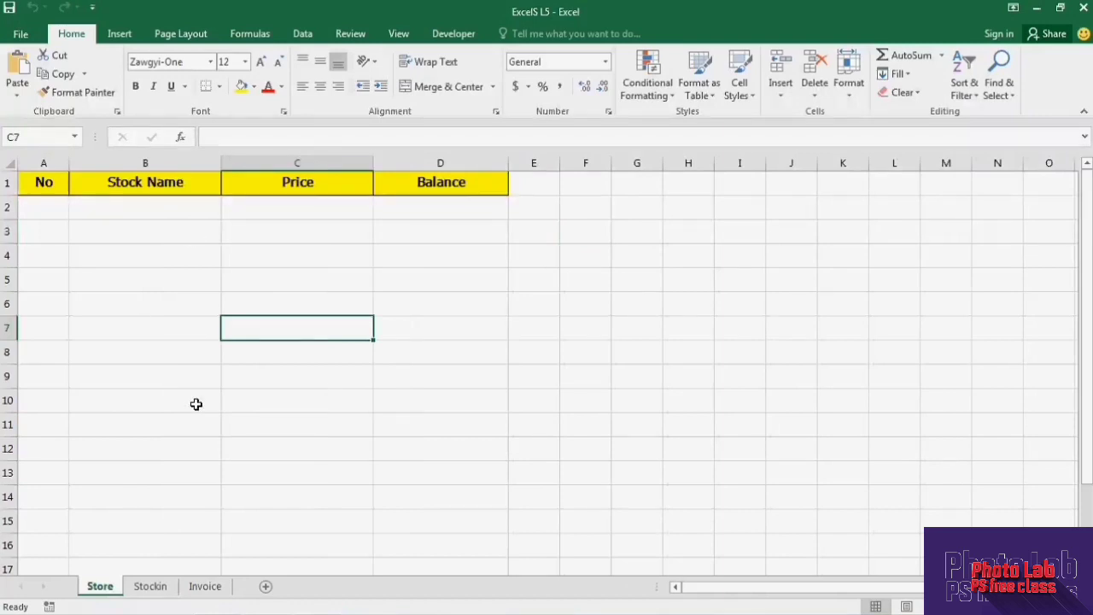
{"action": "left_click", "coordinate": [150, 589]}
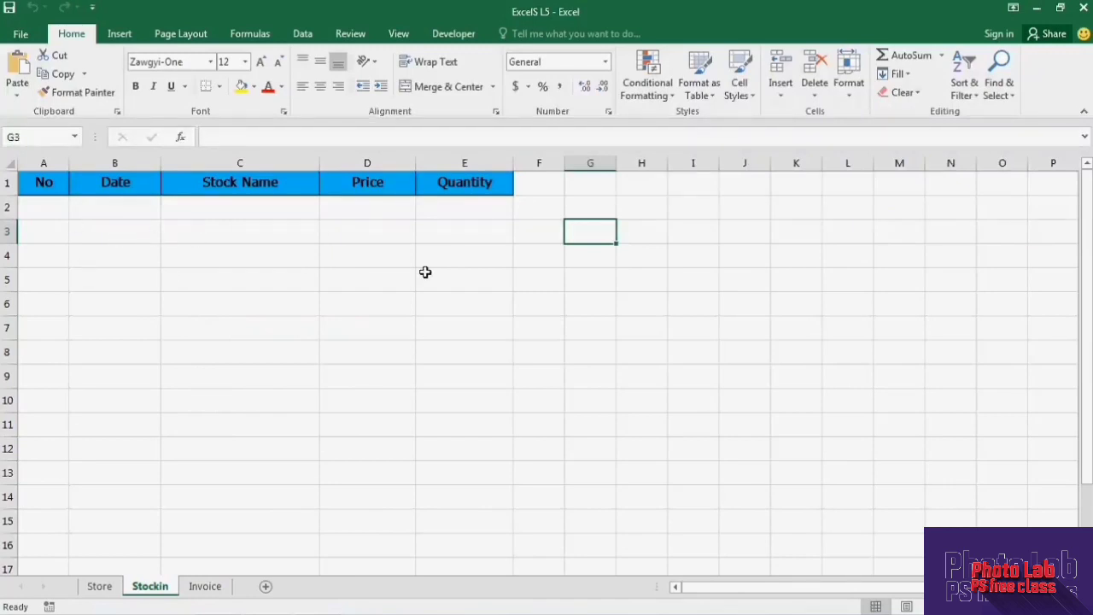
{"action": "left_click", "coordinate": [99, 586]}
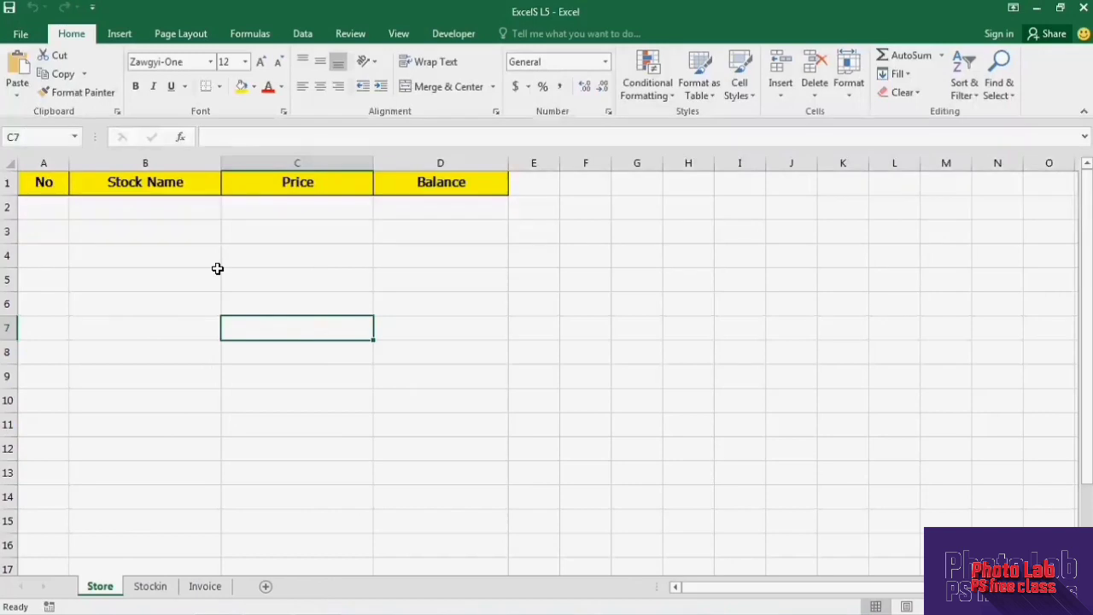
{"action": "left_click", "coordinate": [150, 589]}
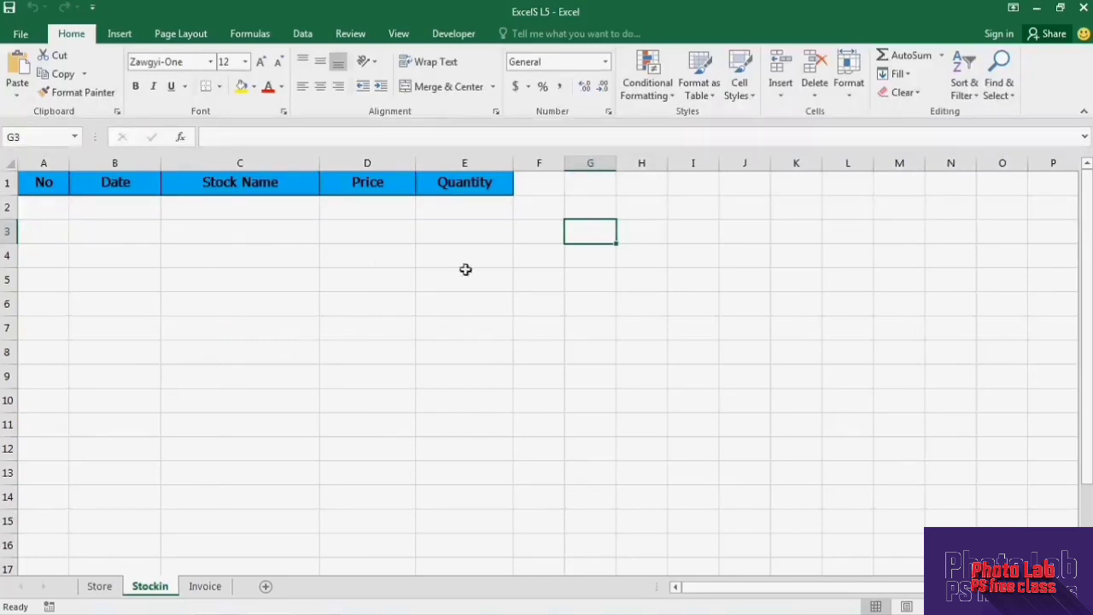
Open the Visual Basic editor from the Developer tab and insert a new UserForm.
{"action": "left_click", "coordinate": [450, 36]}
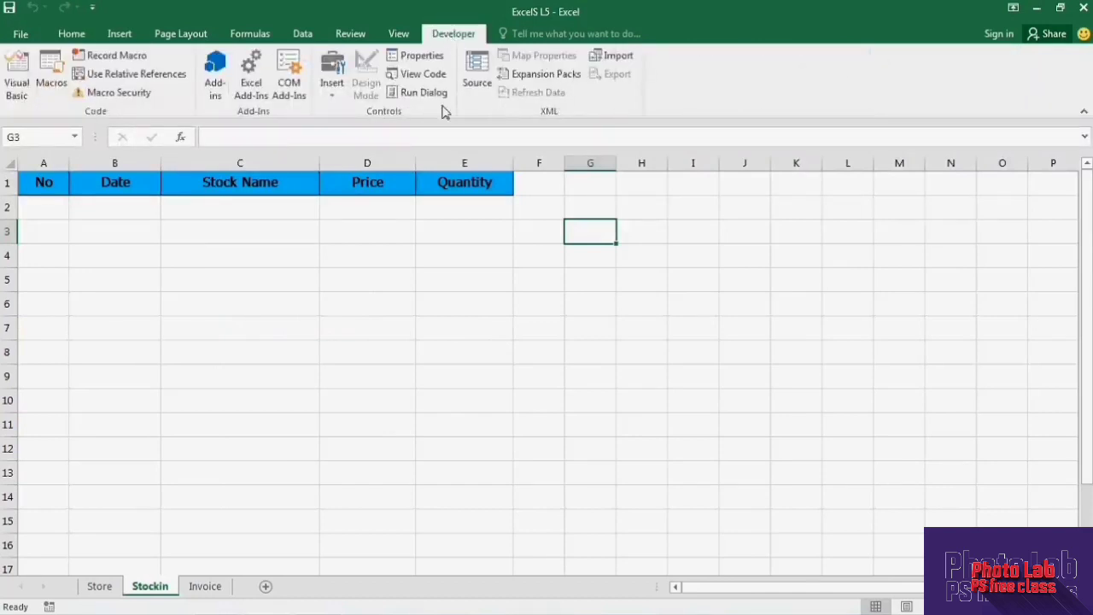
{"action": "left_click", "coordinate": [17, 77]}
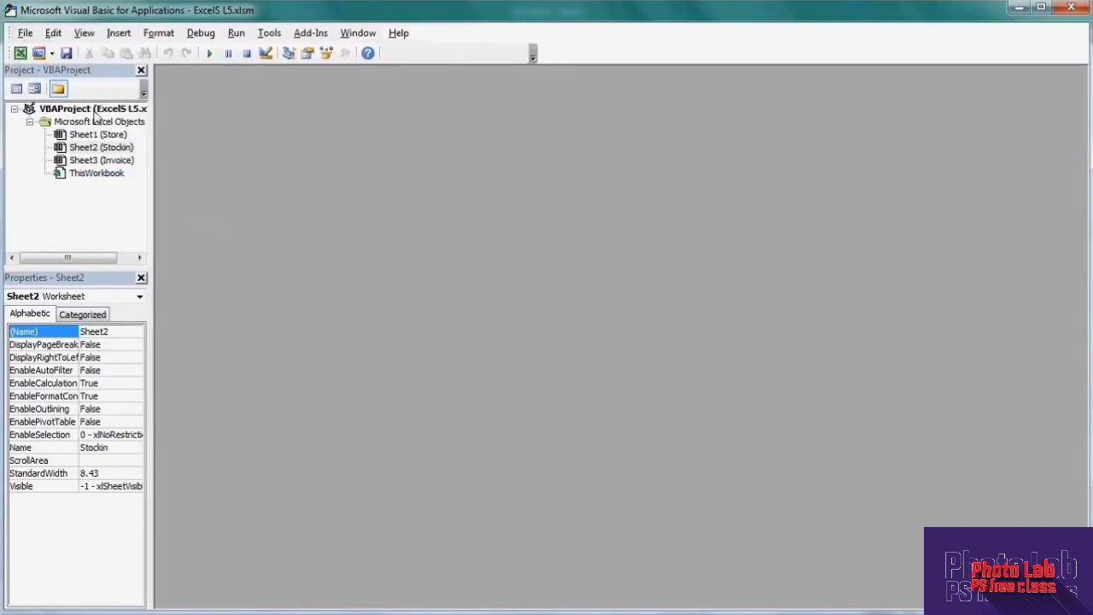
{"action": "left_click", "coordinate": [111, 34]}
{"action": "left_click", "coordinate": [141, 70]}
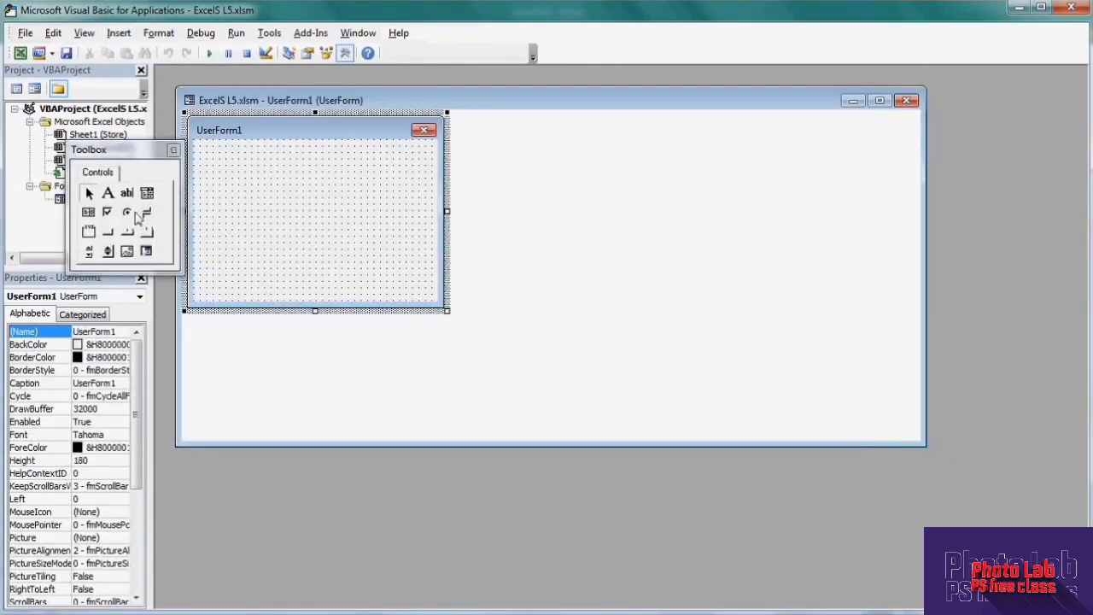
Draw Label1 near UserForm1's top-left corner, then check the Stockin sheet's headers in Excel.
{"action": "left_click", "coordinate": [109, 194]}
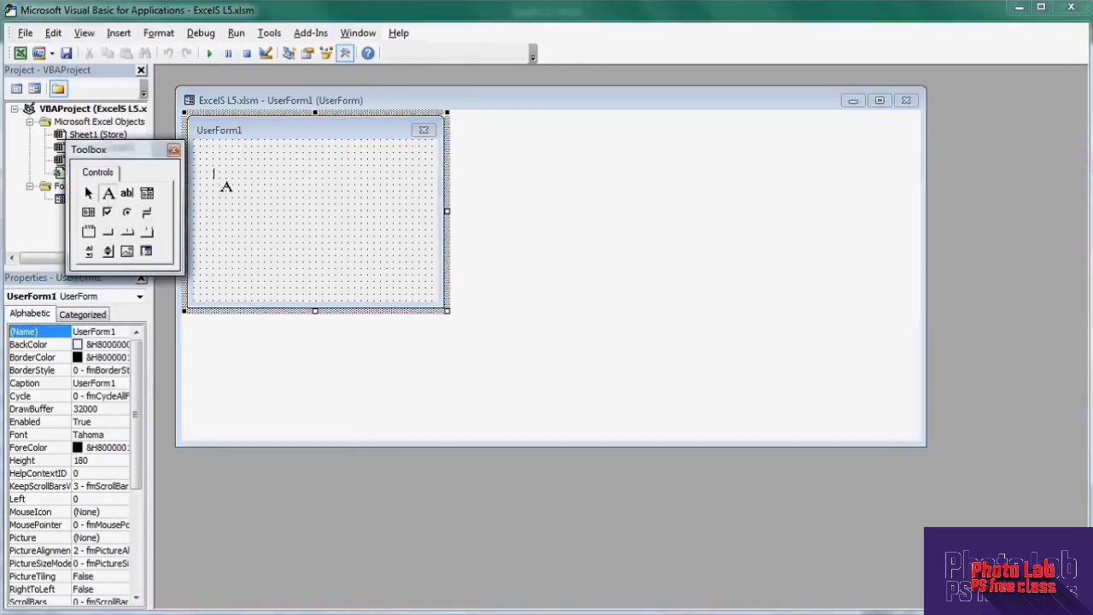
{"action": "left_click_drag", "start_coordinate": [206, 159], "coordinate": [261, 182]}
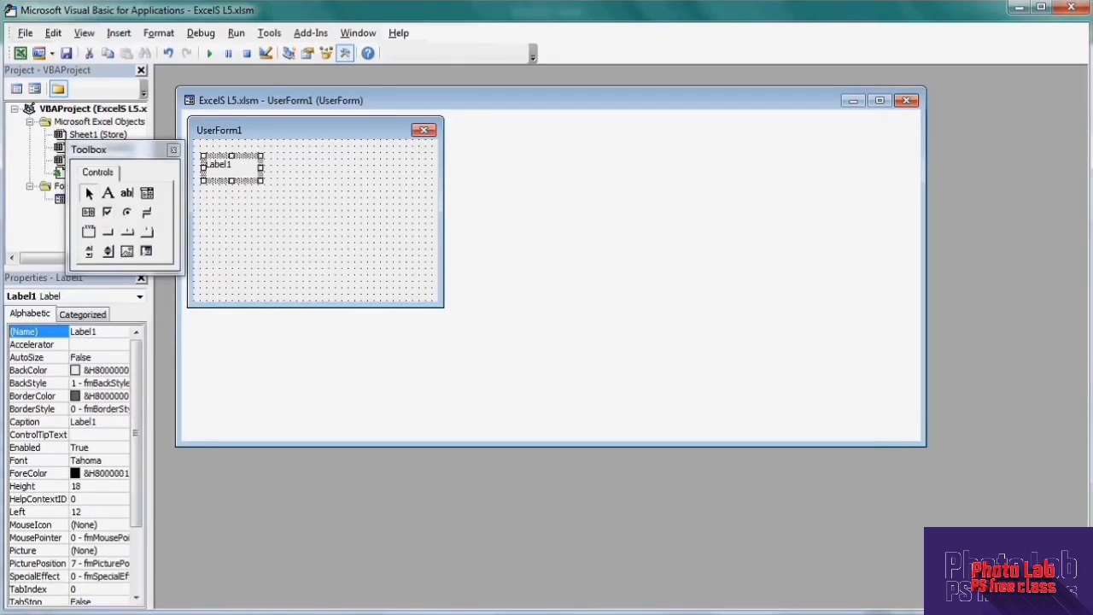
{"action": "mouse_move", "coordinate": [261, 603]}
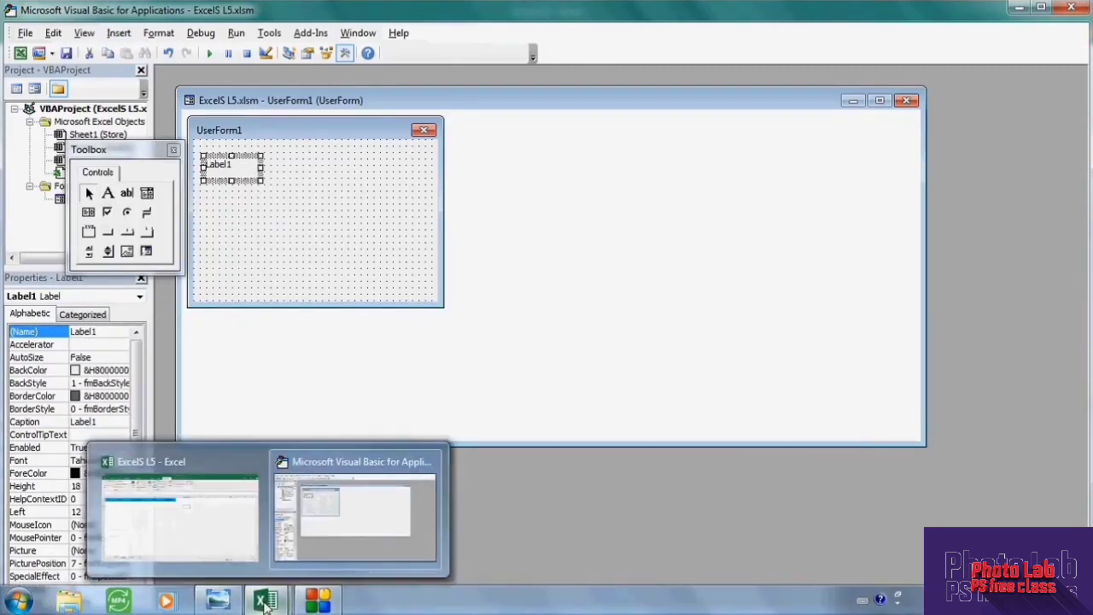
{"action": "left_click", "coordinate": [218, 524]}
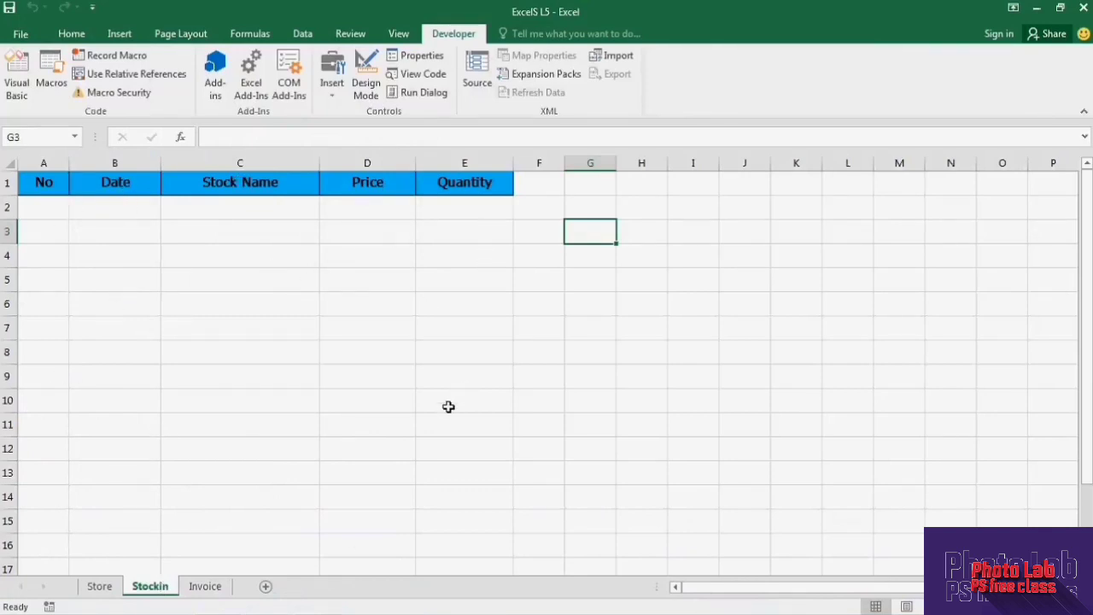
{"action": "mouse_move", "coordinate": [247, 610]}
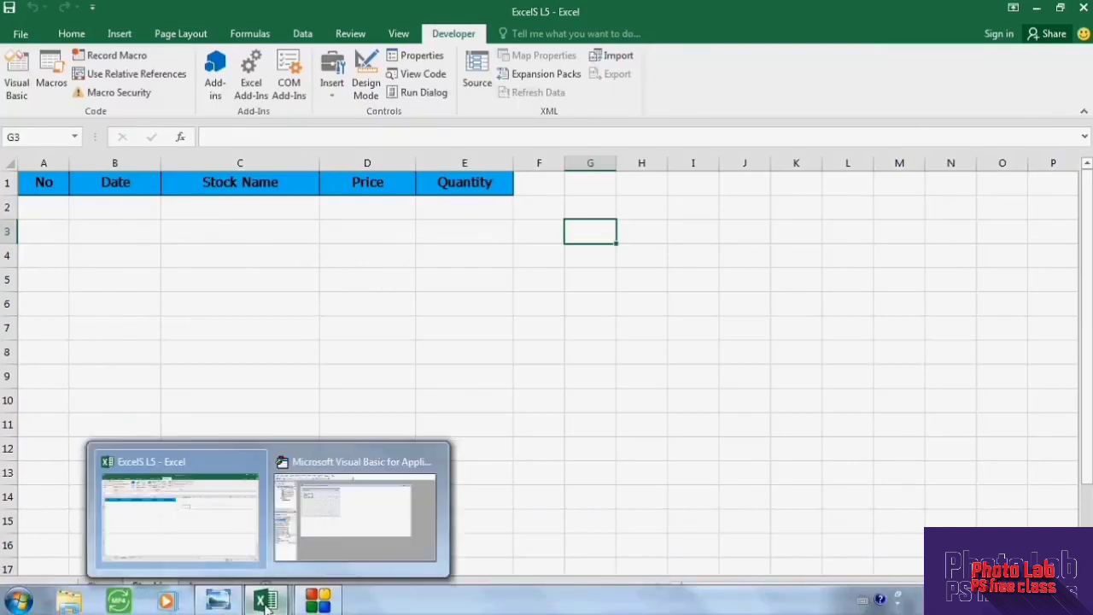
Draw Label2, Label3 and Label4 one under another below Label1 on UserForm1.
{"action": "left_click", "coordinate": [346, 511]}
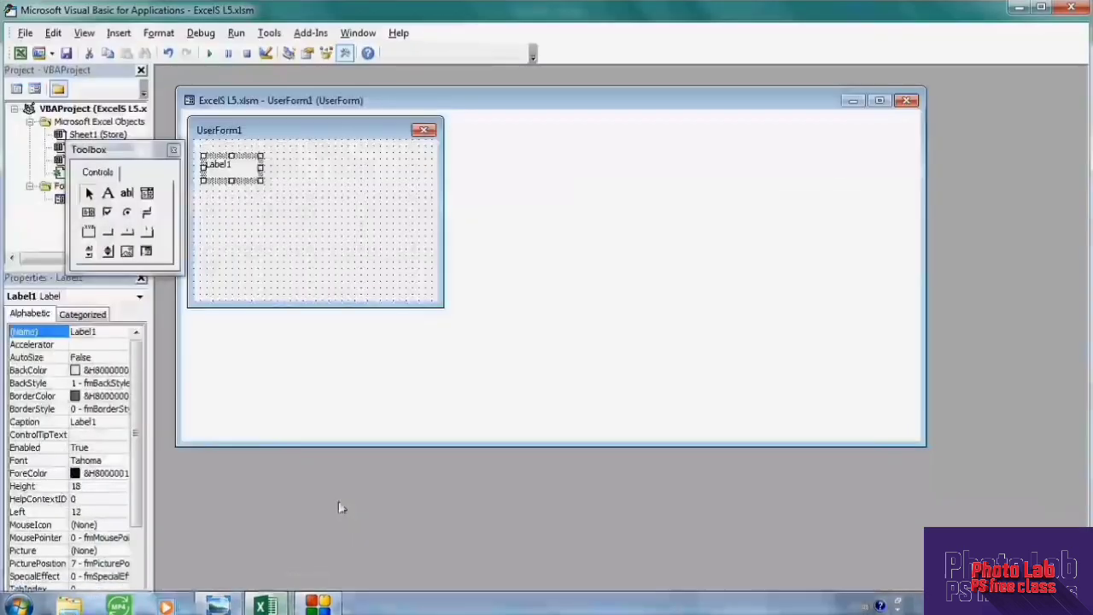
{"action": "left_click", "coordinate": [109, 193]}
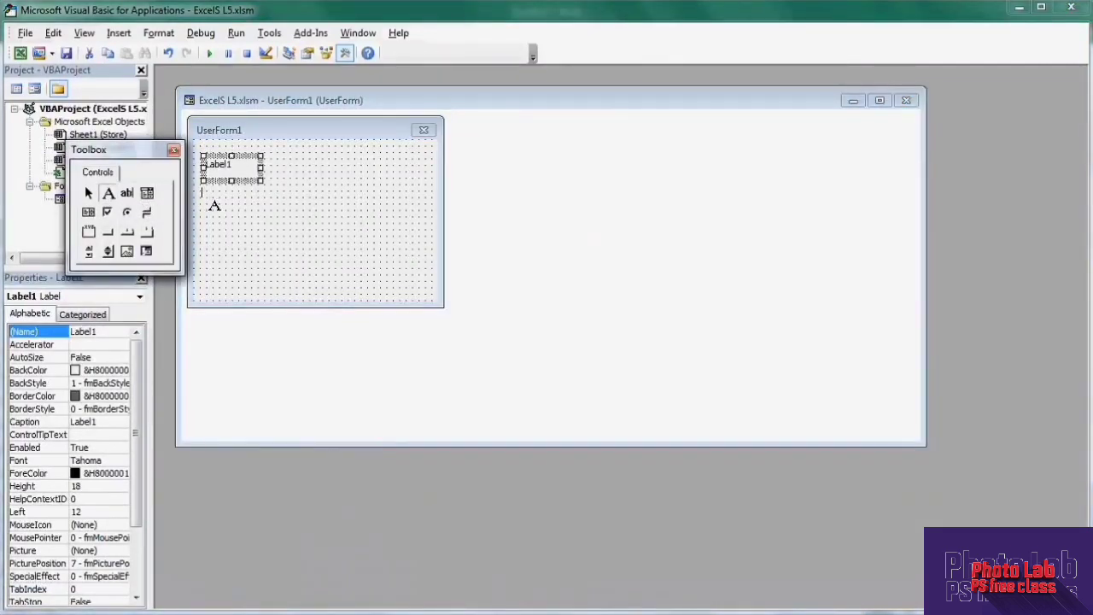
{"action": "left_click_drag", "start_coordinate": [202, 194], "coordinate": [270, 228]}
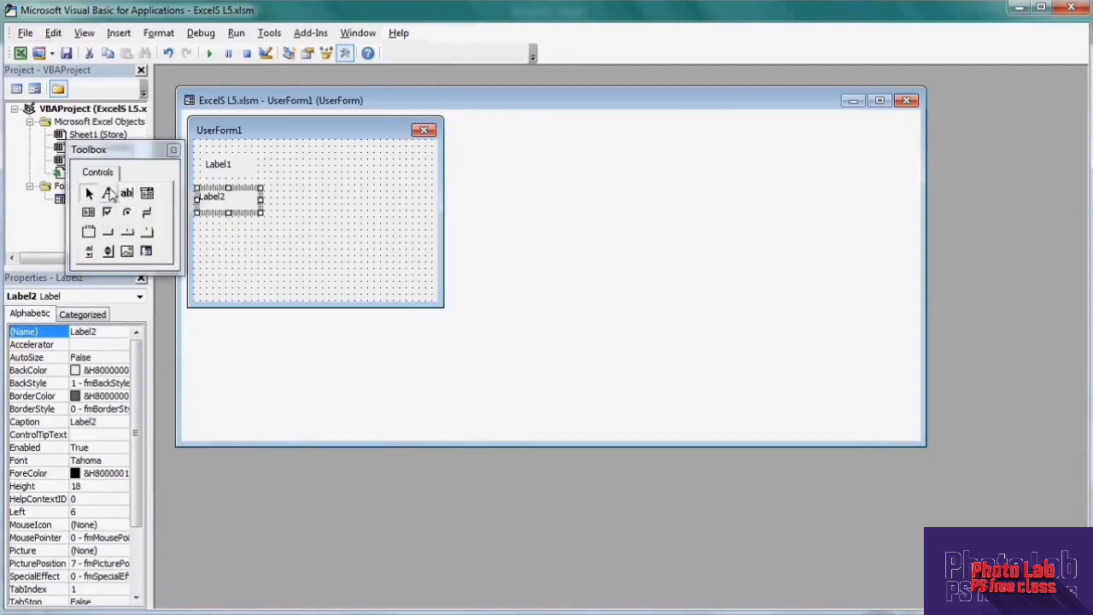
{"action": "left_click", "coordinate": [109, 193]}
{"action": "left_click_drag", "start_coordinate": [206, 224], "coordinate": [260, 251]}
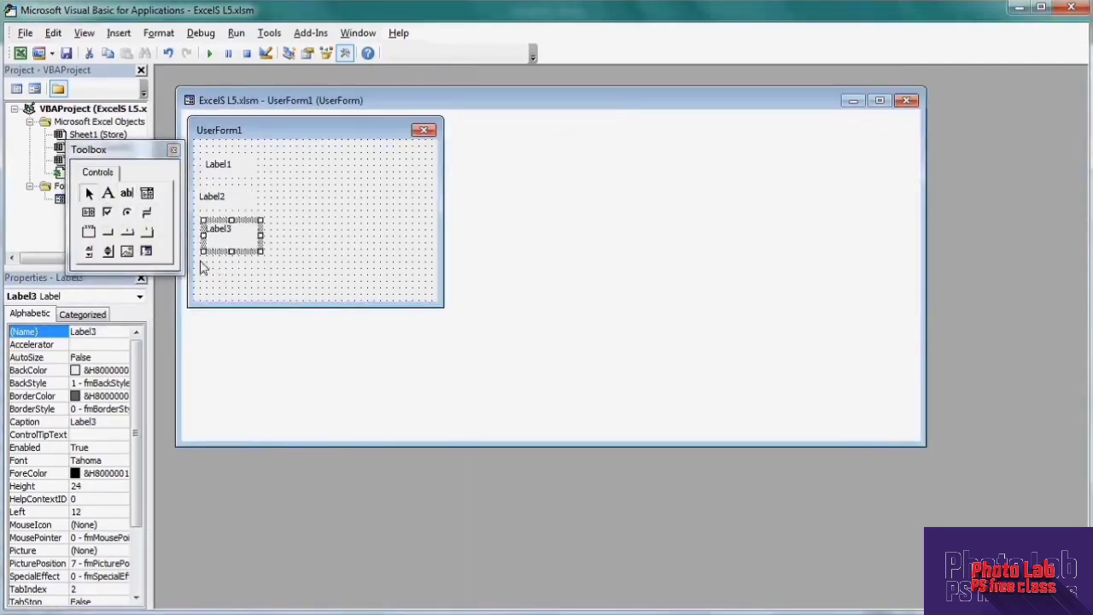
{"action": "left_click", "coordinate": [108, 193]}
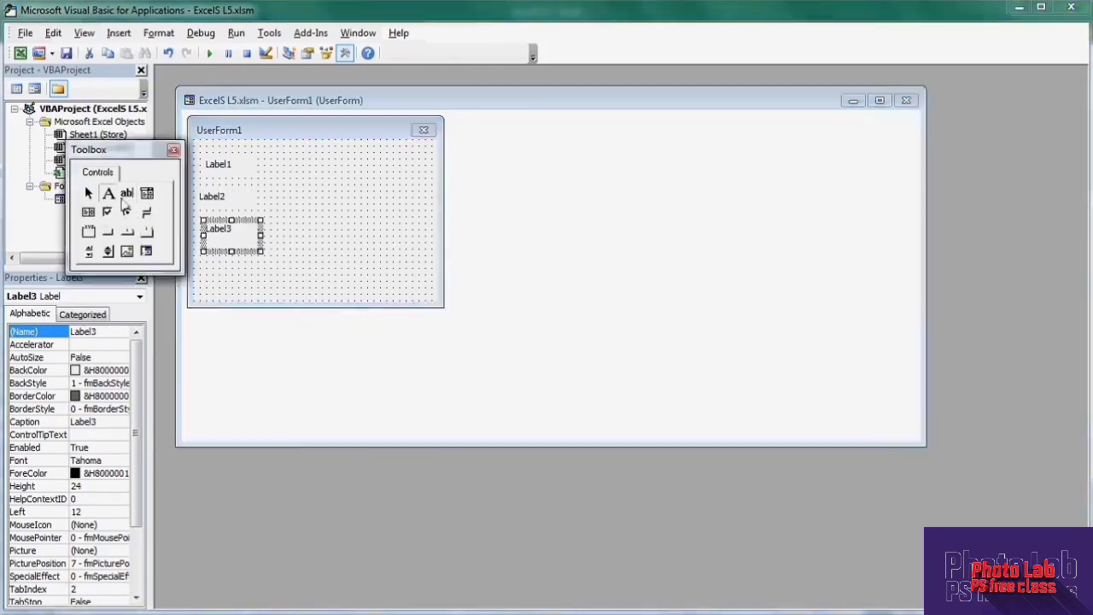
{"action": "left_click_drag", "start_coordinate": [207, 267], "coordinate": [272, 291]}
{"action": "left_click", "coordinate": [229, 171]}
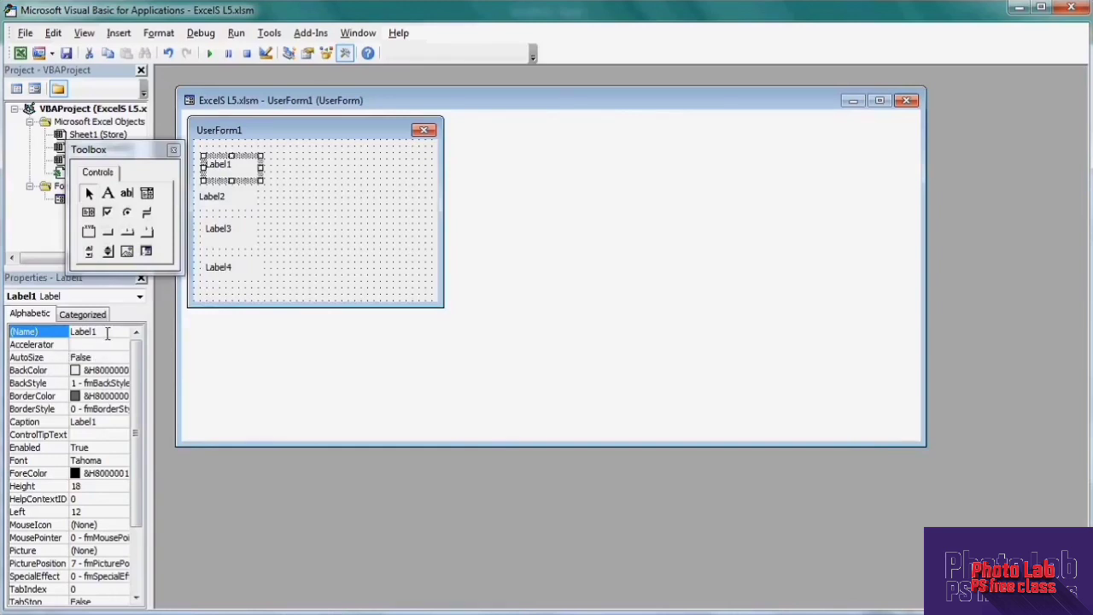
Try renaming Label1 to Date and dismiss the illegal object name error.
{"action": "left_click", "coordinate": [107, 333]}
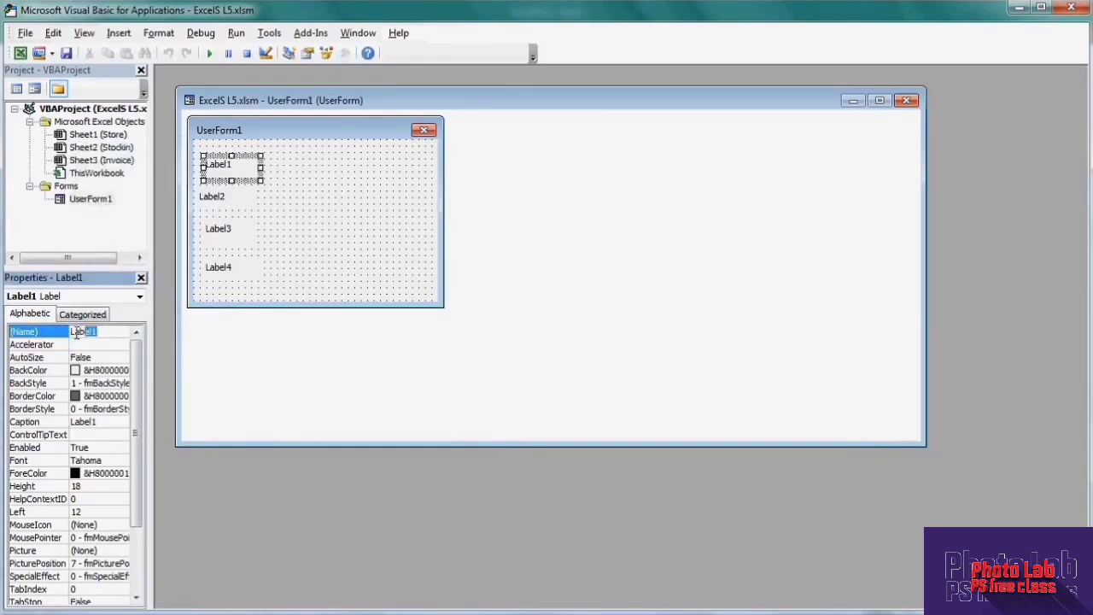
{"action": "left_click", "coordinate": [60, 337]}
{"action": "left_click_drag", "start_coordinate": [103, 334], "coordinate": [71, 336]}
{"action": "type", "text": "Date"}
{"action": "left_click", "coordinate": [111, 427]}
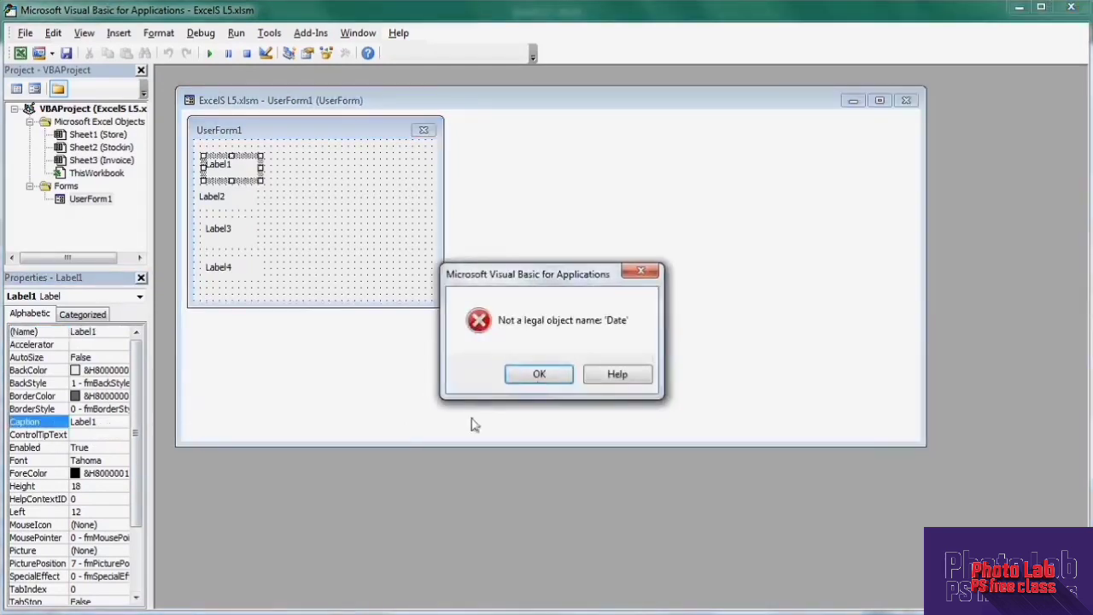
{"action": "left_click", "coordinate": [540, 374]}
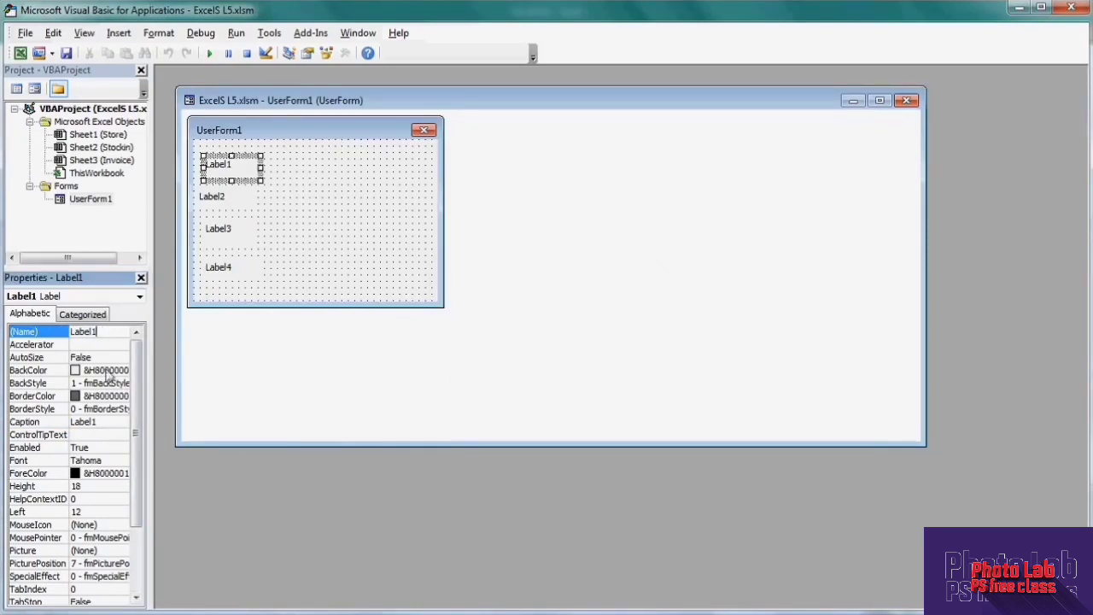
Set Label1's caption to Date and Label2's caption to Stock Name.
{"action": "left_click", "coordinate": [110, 424]}
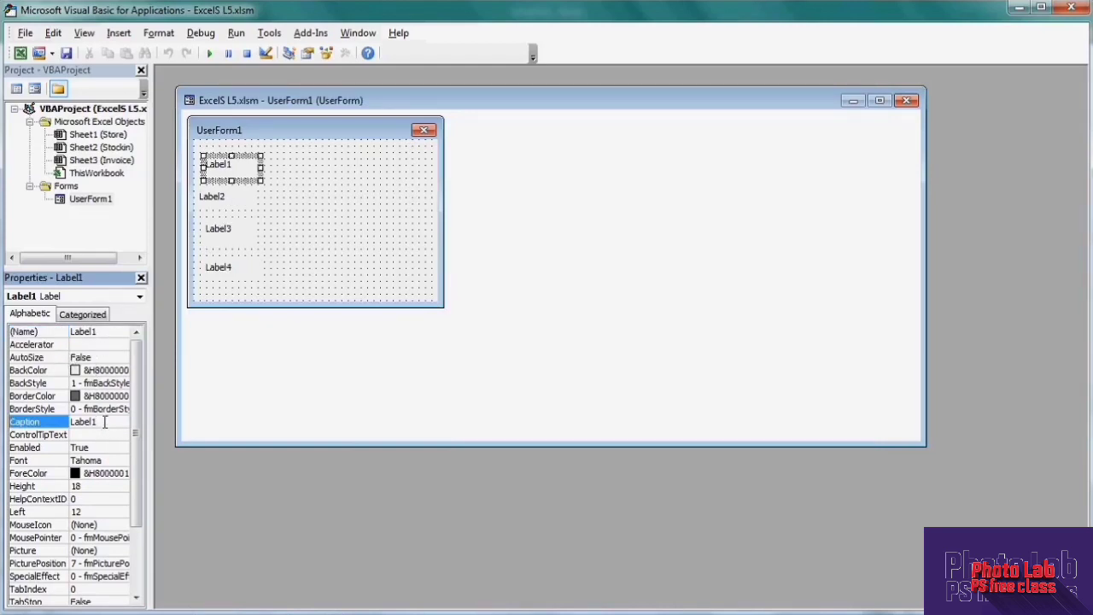
{"action": "left_click_drag", "start_coordinate": [105, 424], "coordinate": [61, 433]}
{"action": "type", "text": "Date"}
{"action": "left_click", "coordinate": [224, 202]}
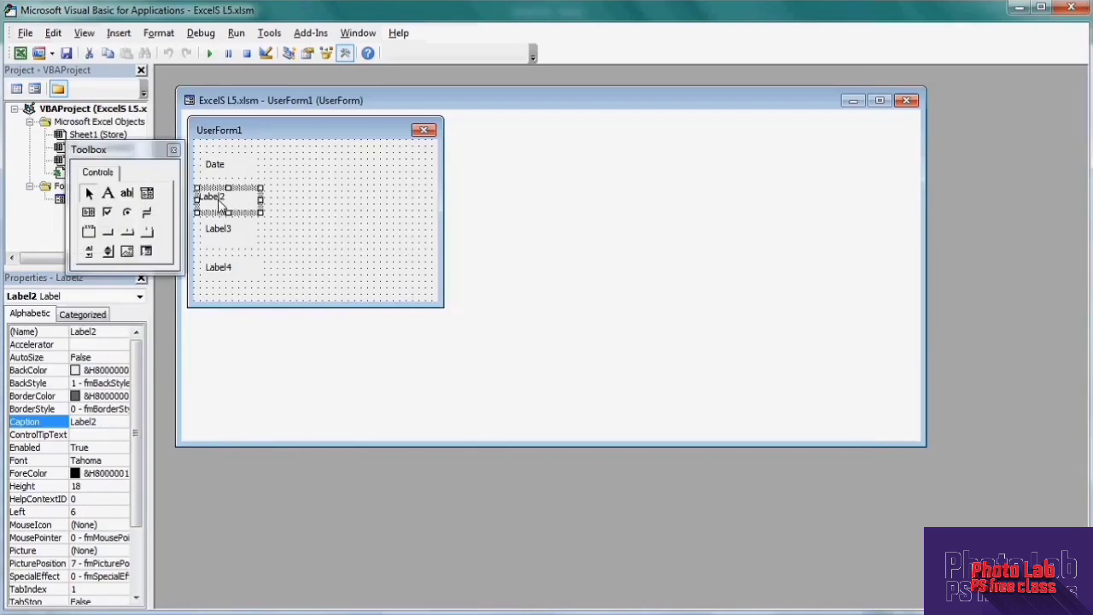
{"action": "left_click", "coordinate": [102, 422]}
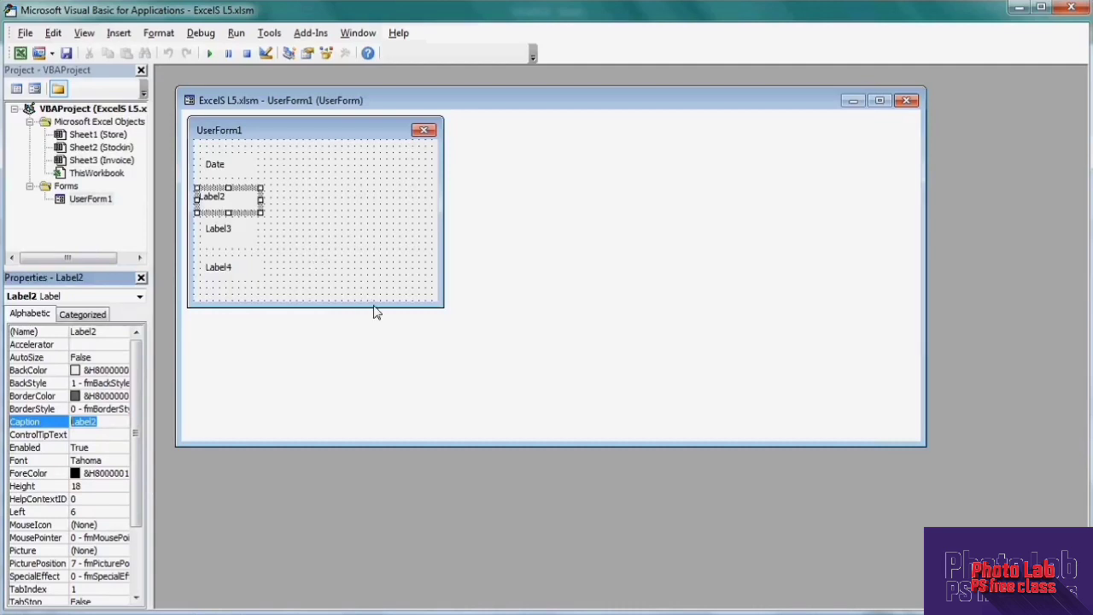
{"action": "type", "text": "Stock Name"}
{"action": "left_click", "coordinate": [376, 217]}
Set Label3's caption to Price and Label4's caption to Quantity.
{"action": "left_click", "coordinate": [230, 237]}
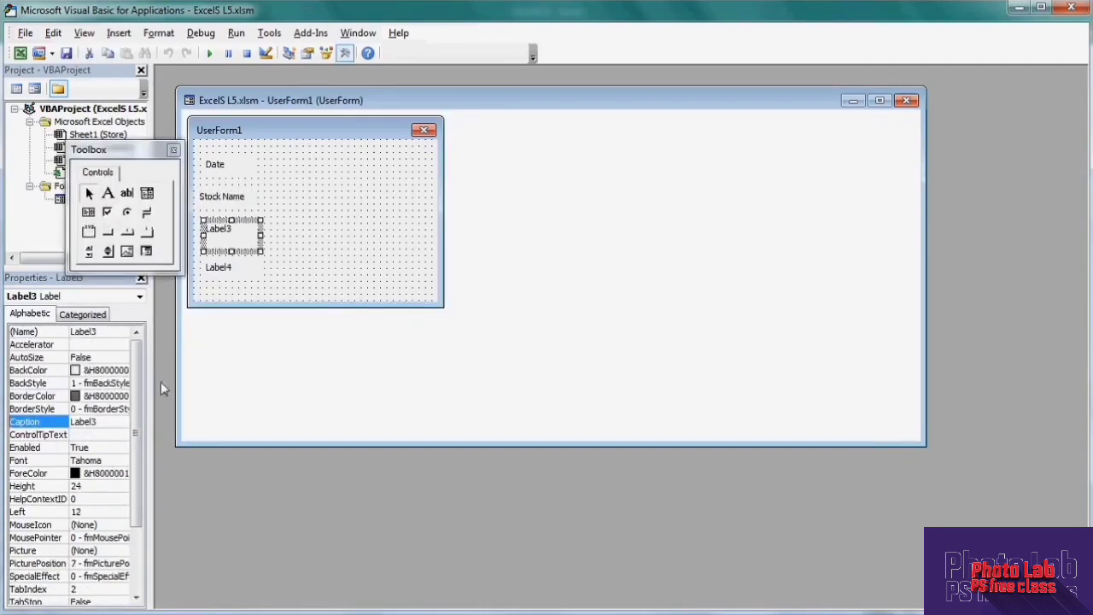
{"action": "left_click", "coordinate": [98, 422]}
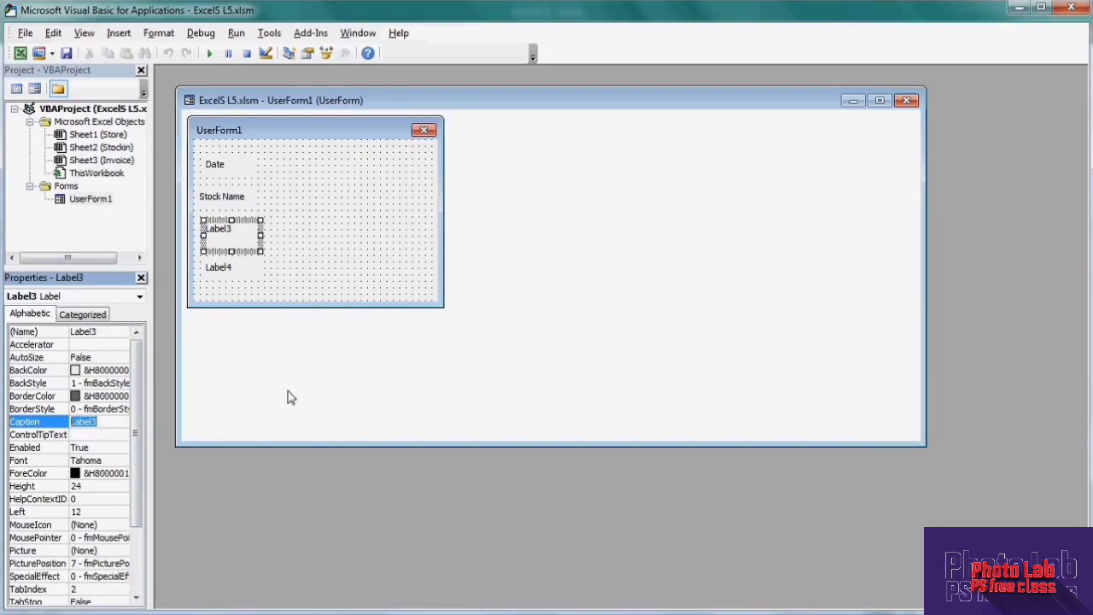
{"action": "type", "text": "Price"}
{"action": "left_click", "coordinate": [322, 262]}
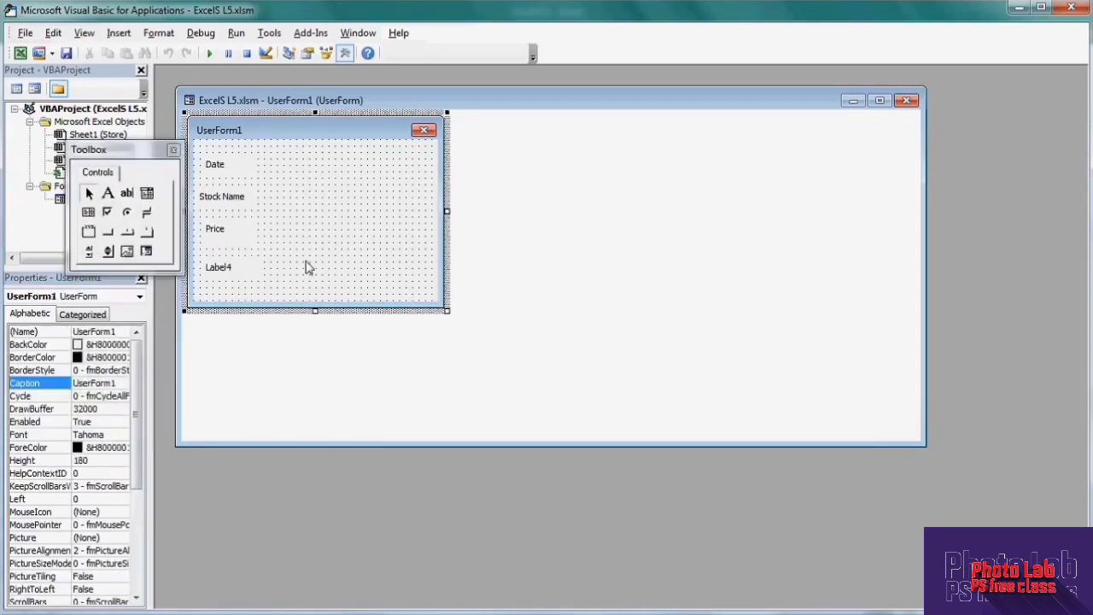
{"action": "left_click", "coordinate": [240, 266]}
{"action": "double_click", "coordinate": [103, 422]}
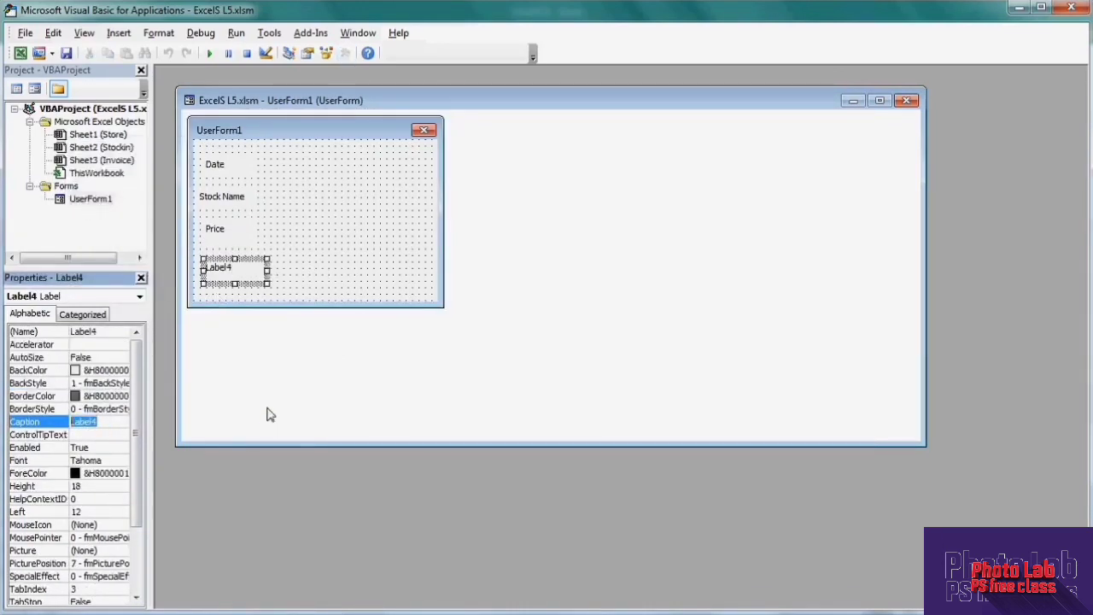
{"action": "type", "text": "Quantity"}
{"action": "left_click", "coordinate": [331, 250]}
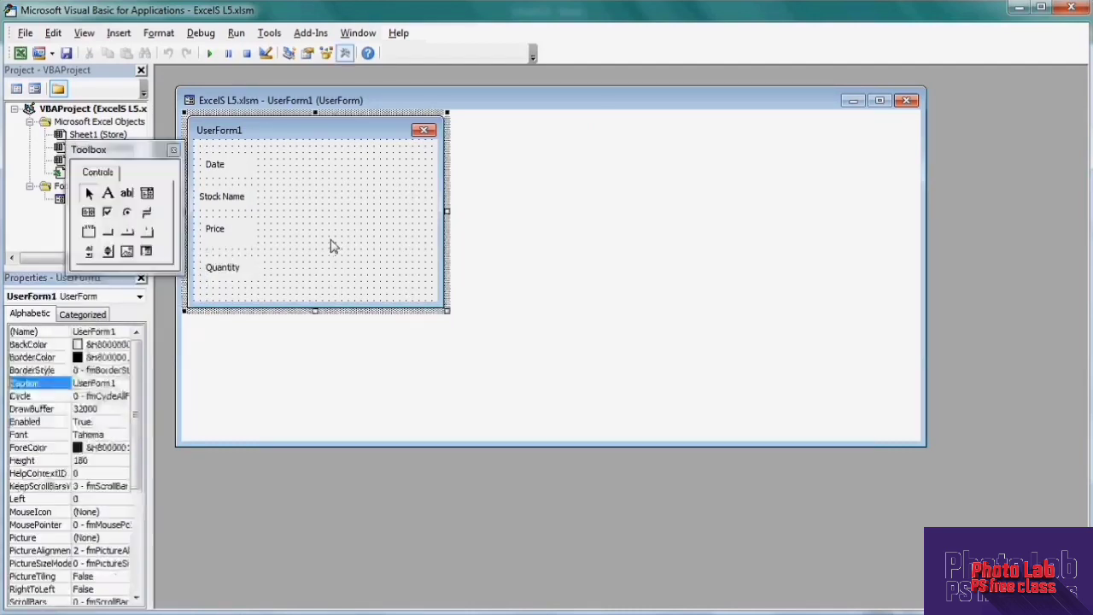
{"action": "left_click", "coordinate": [240, 203]}
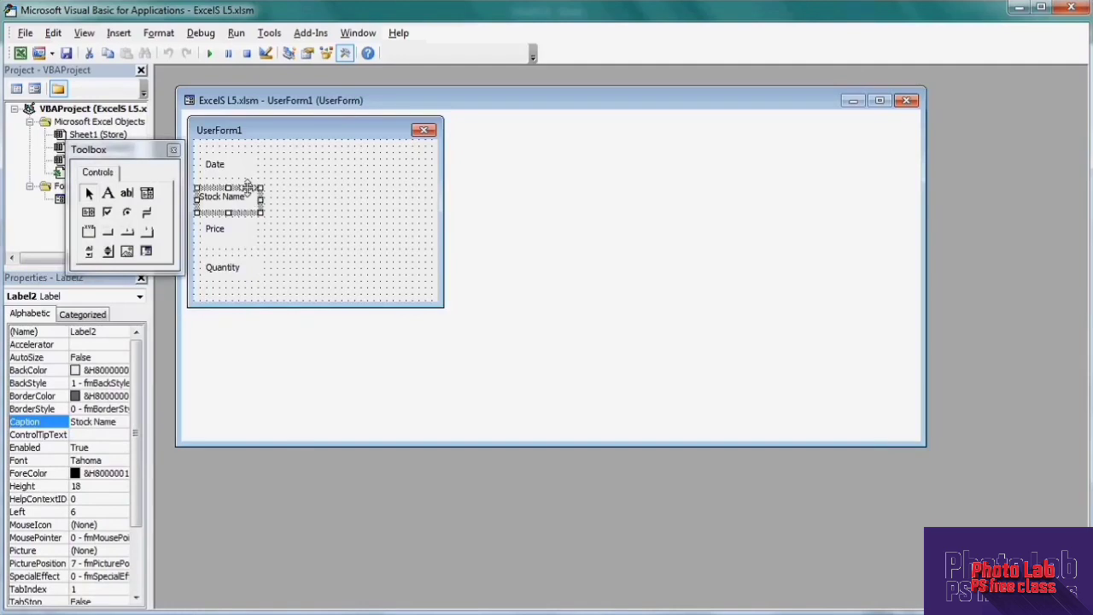
Raise Stock Name, a shortened Price and Quantity so they stack tightly under Date.
{"action": "left_click_drag", "start_coordinate": [258, 198], "coordinate": [253, 182]}
{"action": "left_click", "coordinate": [261, 231]}
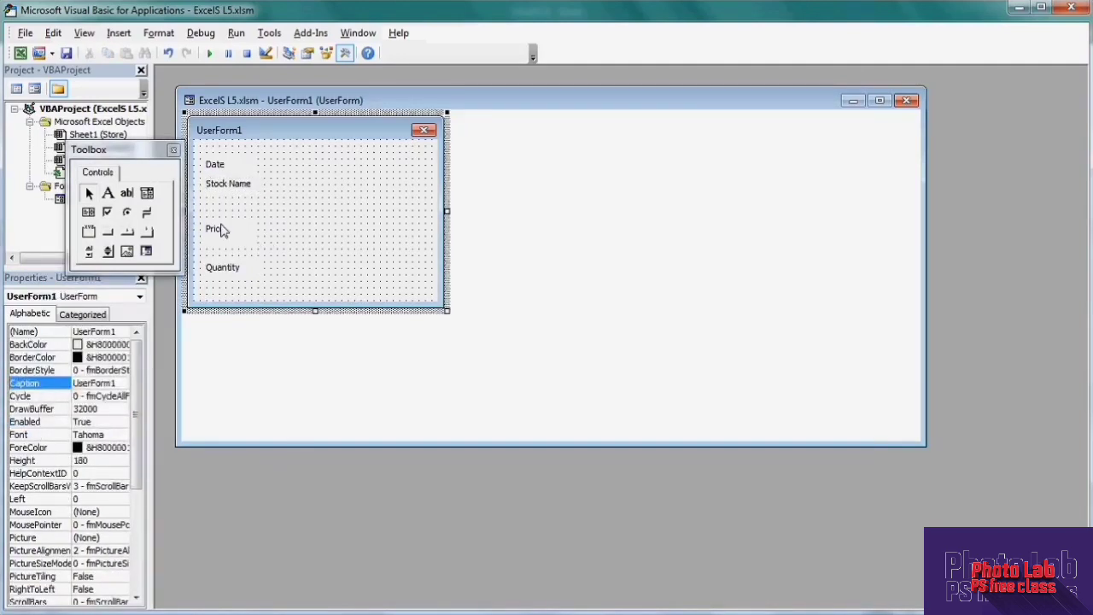
{"action": "left_click", "coordinate": [248, 232]}
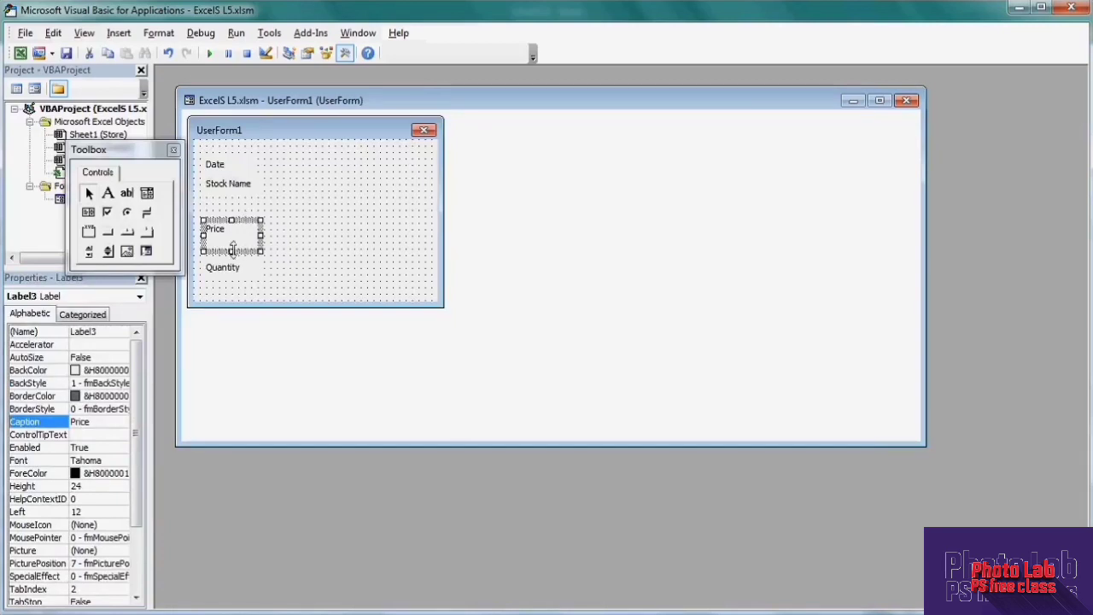
{"action": "left_click_drag", "start_coordinate": [237, 243], "coordinate": [243, 202]}
{"action": "left_click", "coordinate": [282, 241]}
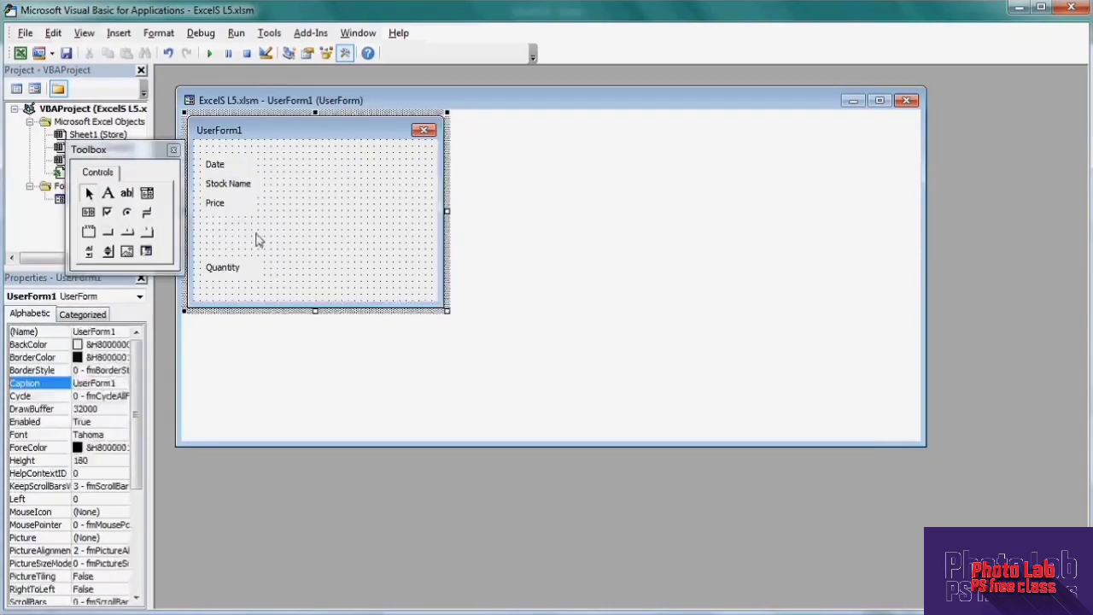
{"action": "left_click_drag", "start_coordinate": [231, 280], "coordinate": [252, 223]}
{"action": "left_click", "coordinate": [324, 288]}
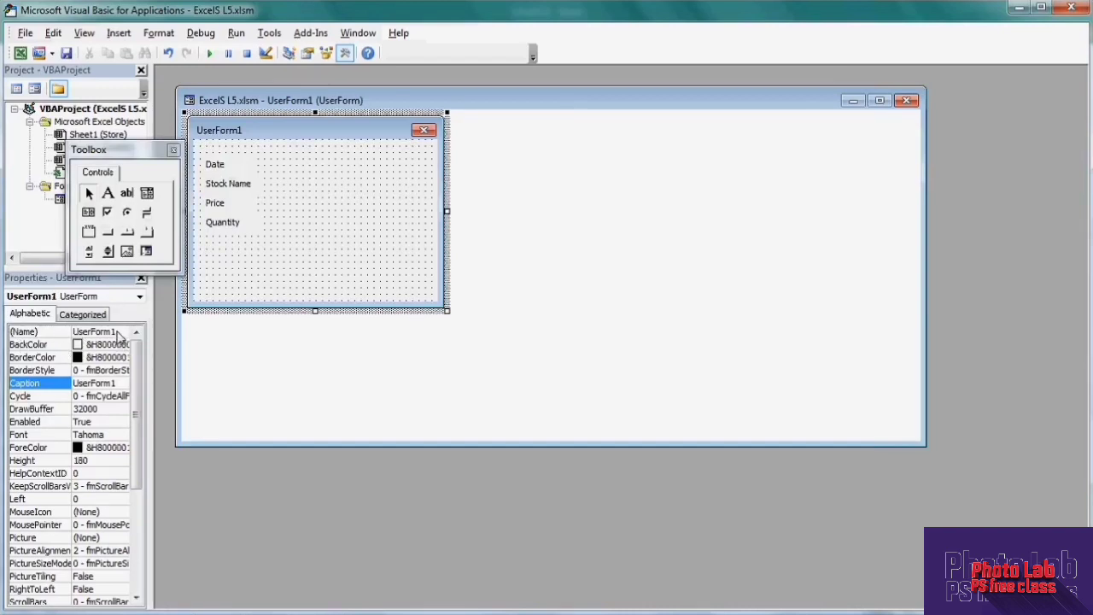
Rename UserForm1 to stockin.
{"action": "left_click", "coordinate": [116, 332]}
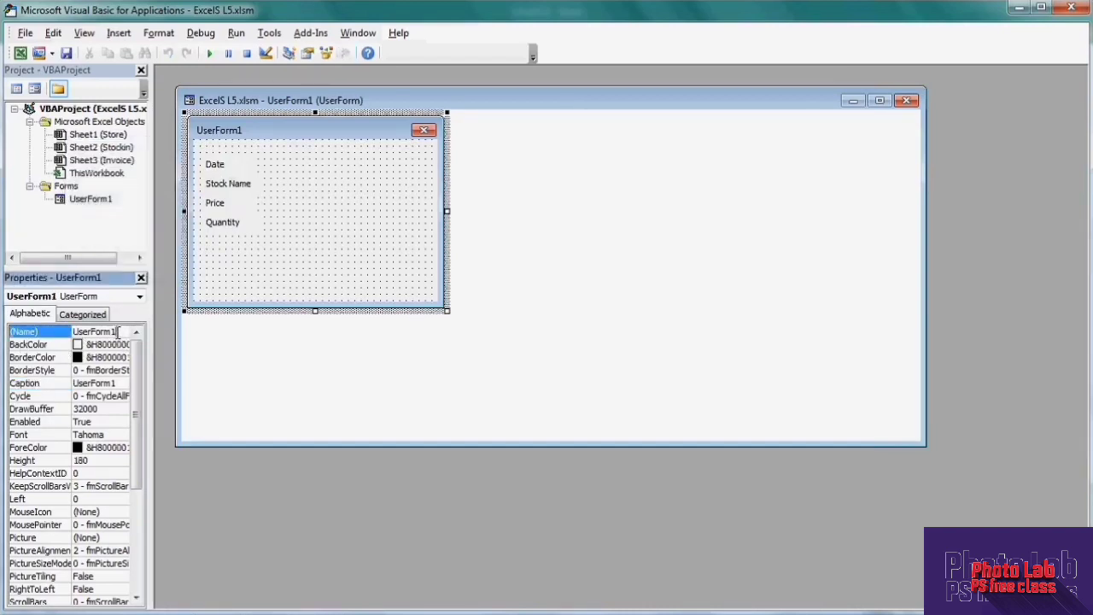
{"action": "double_click", "coordinate": [118, 331]}
{"action": "type", "text": "stockin"}
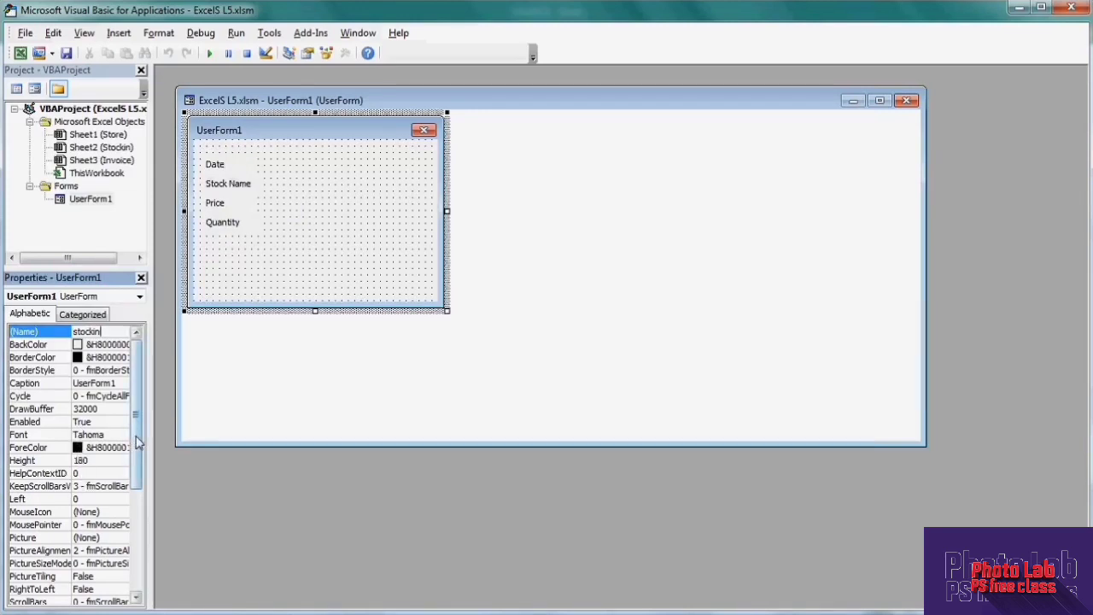
{"action": "key", "text": "Return"}
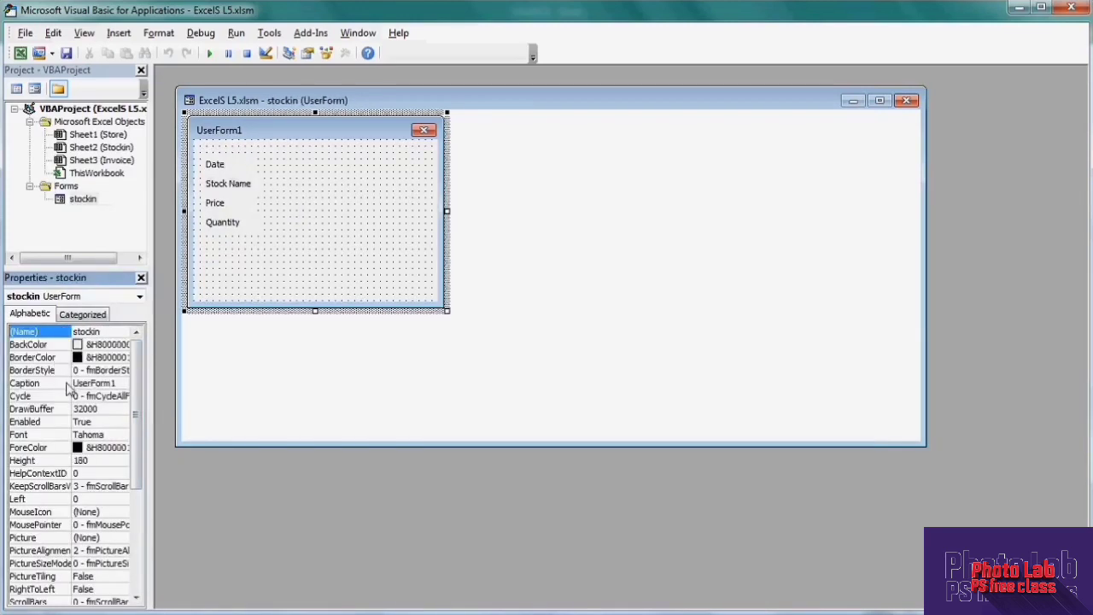
Change the form's caption to 'Stock in Entry Form' and display the Toolbox.
{"action": "left_click", "coordinate": [120, 386]}
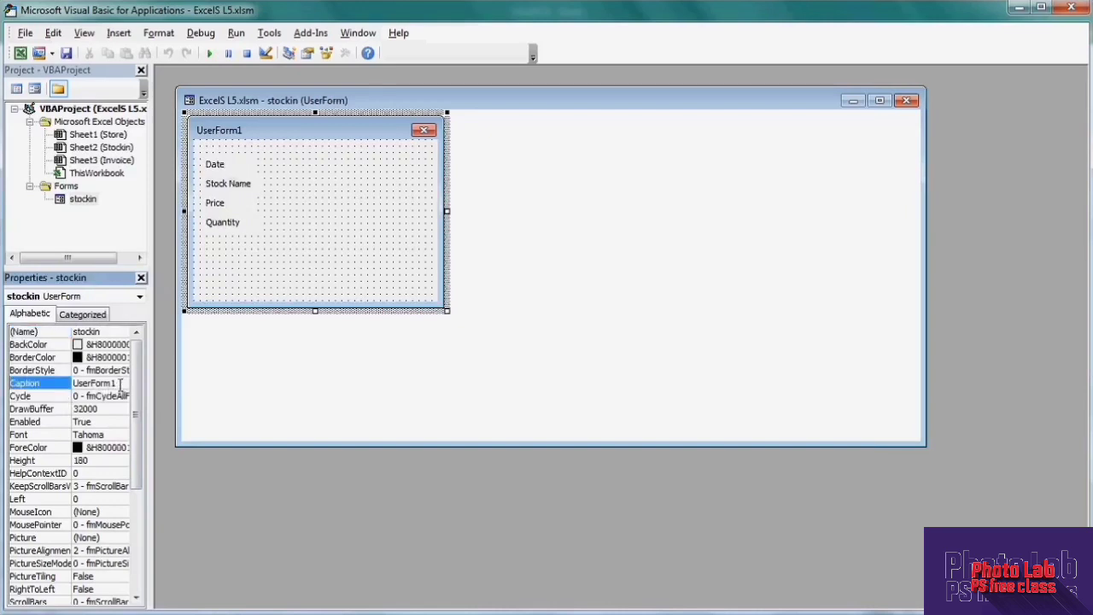
{"action": "left_click_drag", "start_coordinate": [120, 386], "coordinate": [61, 391]}
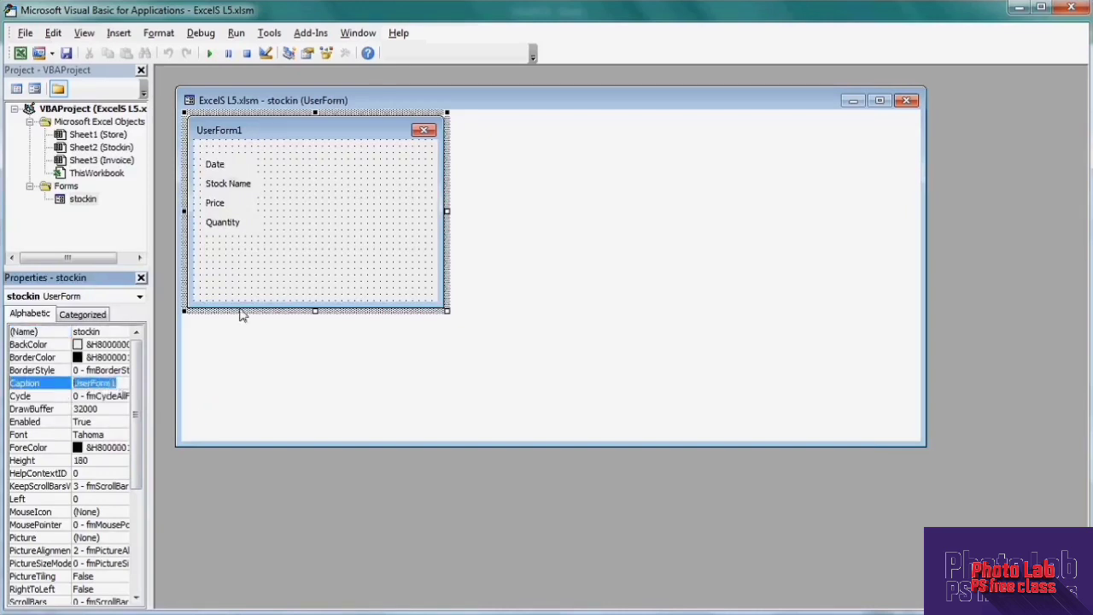
{"action": "type", "text": "S"}
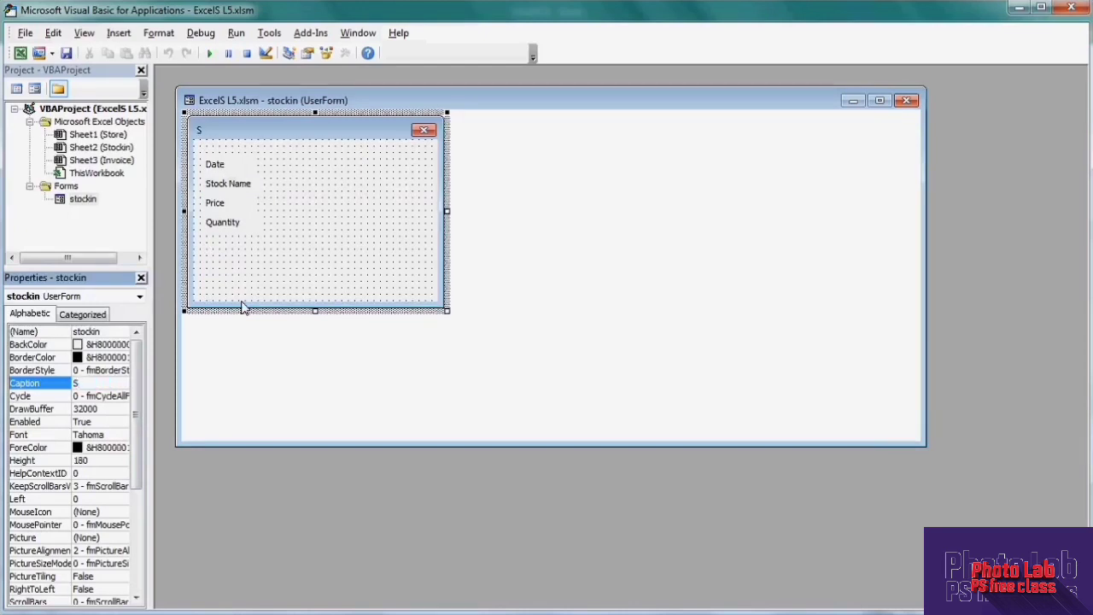
{"action": "type", "text": "tock in Entry"}
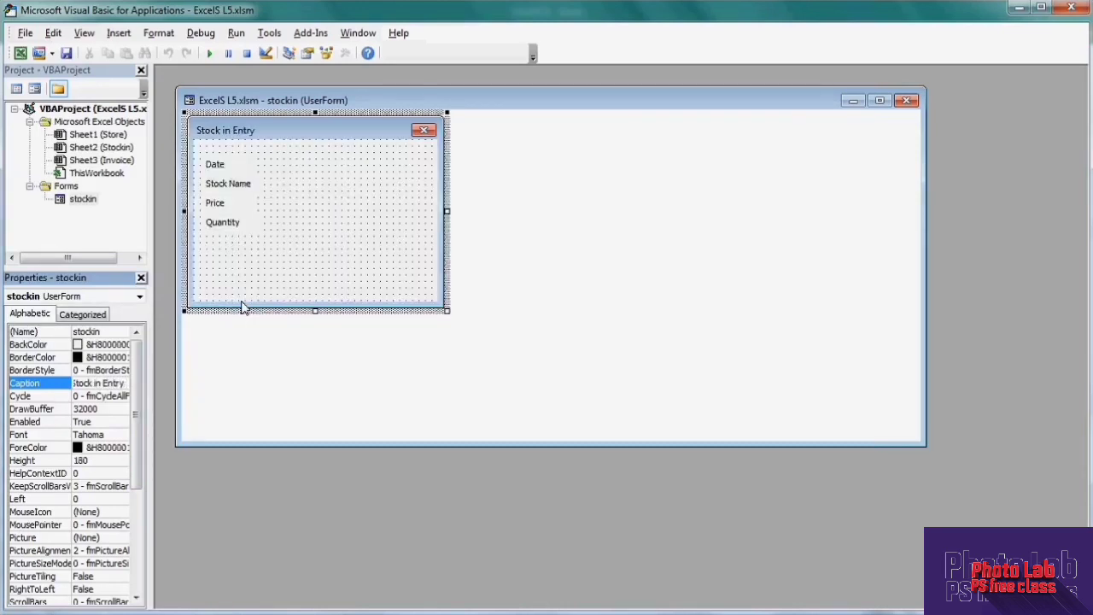
{"action": "type", "text": " Form"}
{"action": "left_click", "coordinate": [317, 247]}
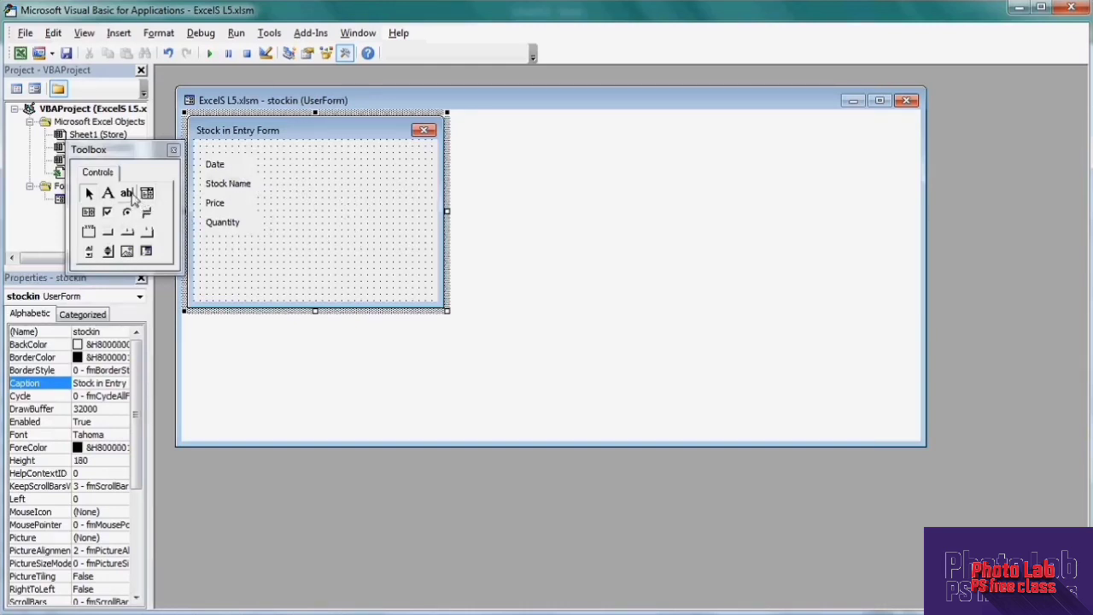
Draw four text boxes, TextBox1 to TextBox4, stacked beside the field labels.
{"action": "left_click", "coordinate": [126, 194]}
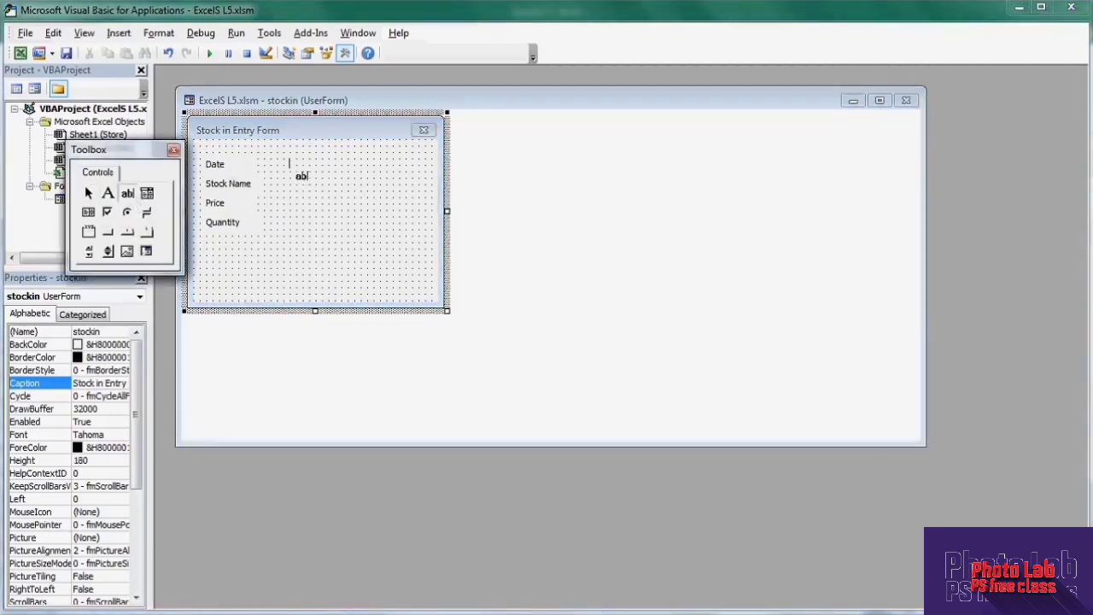
{"action": "left_click_drag", "start_coordinate": [297, 160], "coordinate": [357, 181]}
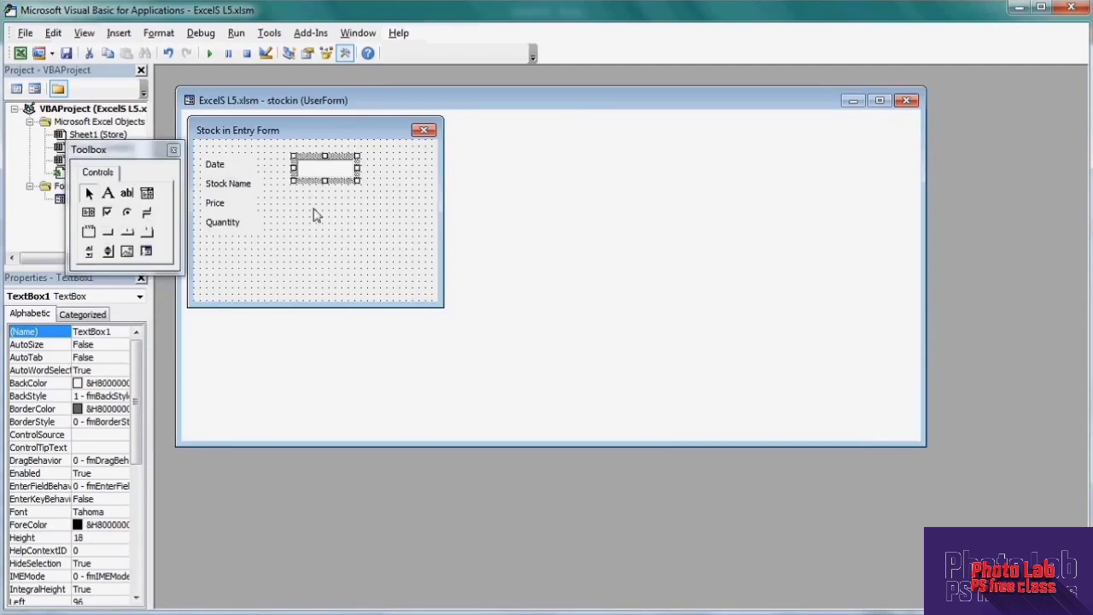
{"action": "left_click", "coordinate": [126, 193]}
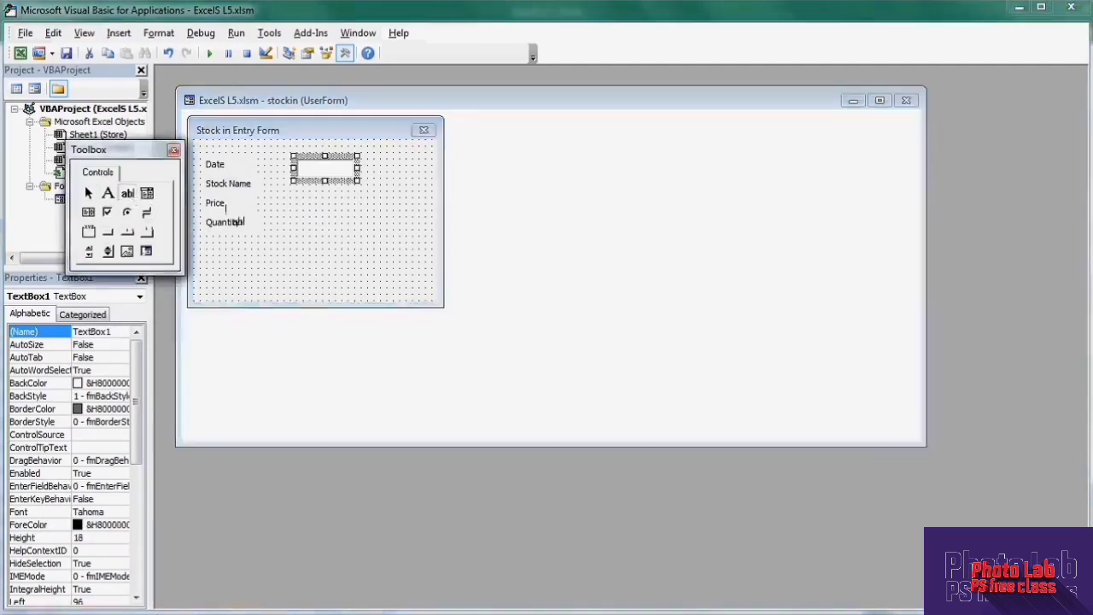
{"action": "left_click_drag", "start_coordinate": [296, 190], "coordinate": [364, 206]}
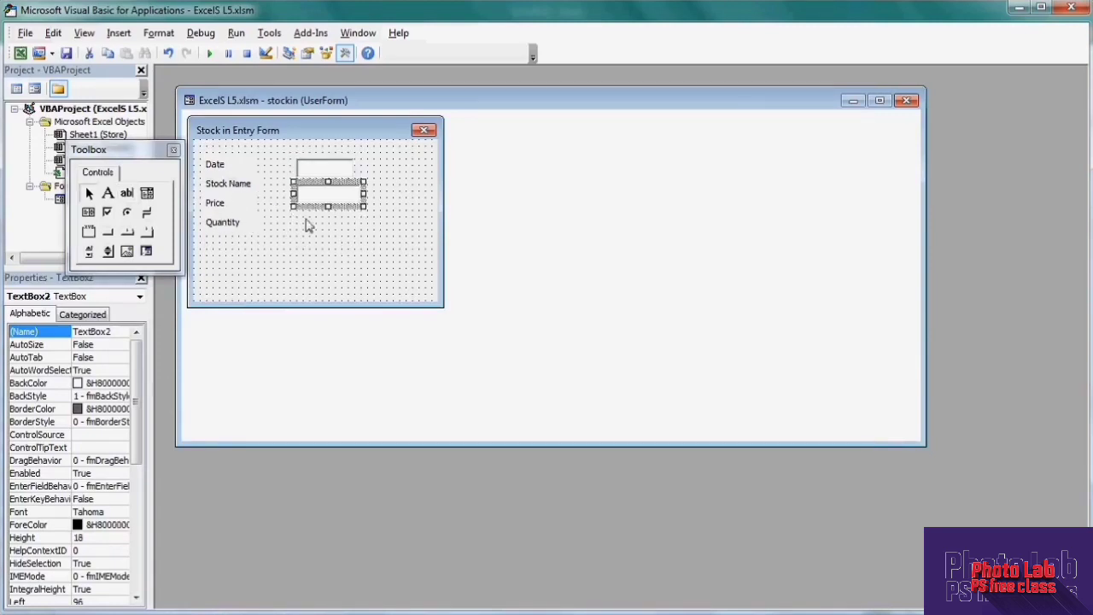
{"action": "left_click", "coordinate": [127, 196]}
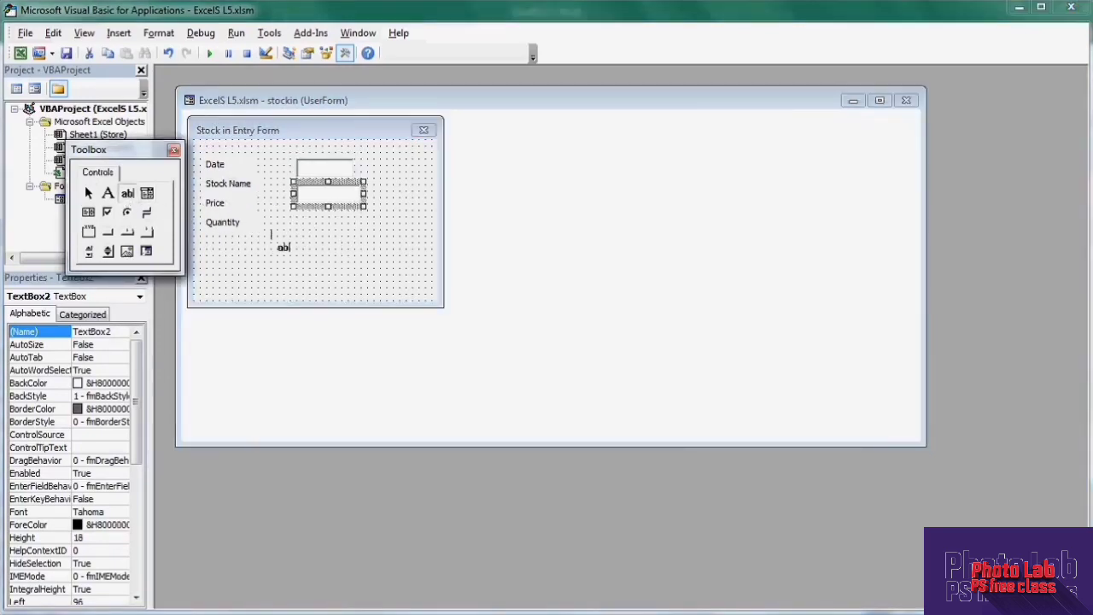
{"action": "left_click", "coordinate": [295, 218]}
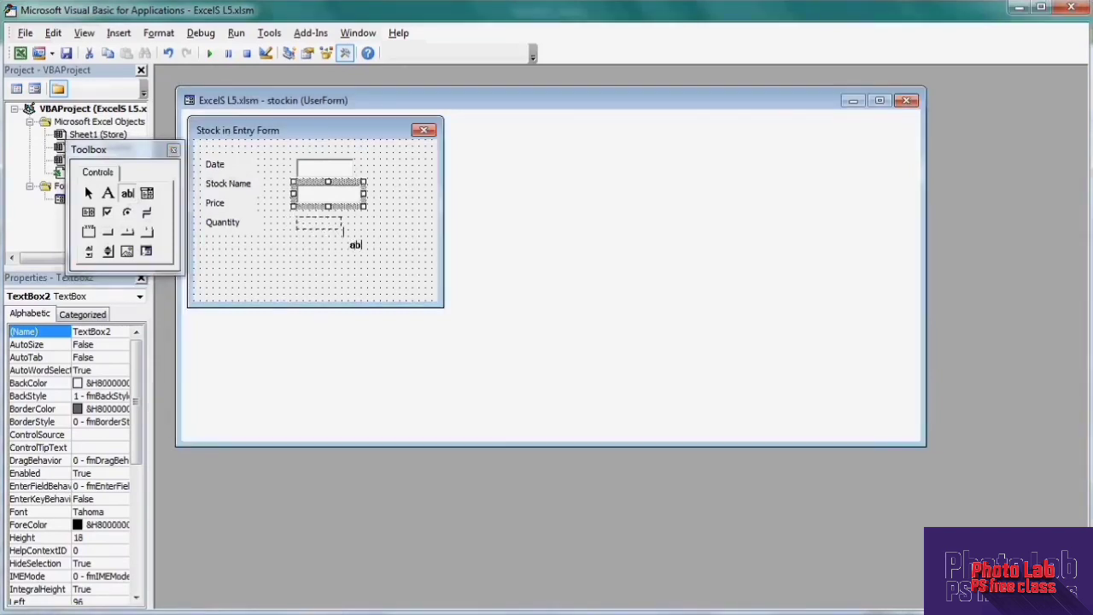
{"action": "left_click_drag", "start_coordinate": [293, 214], "coordinate": [365, 240]}
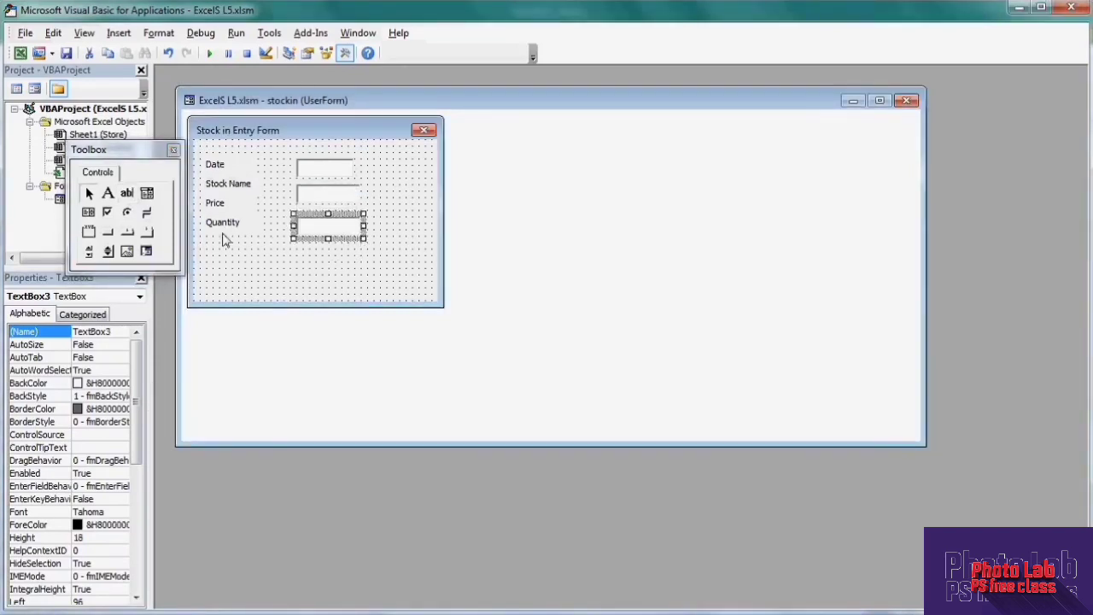
{"action": "left_click", "coordinate": [126, 194]}
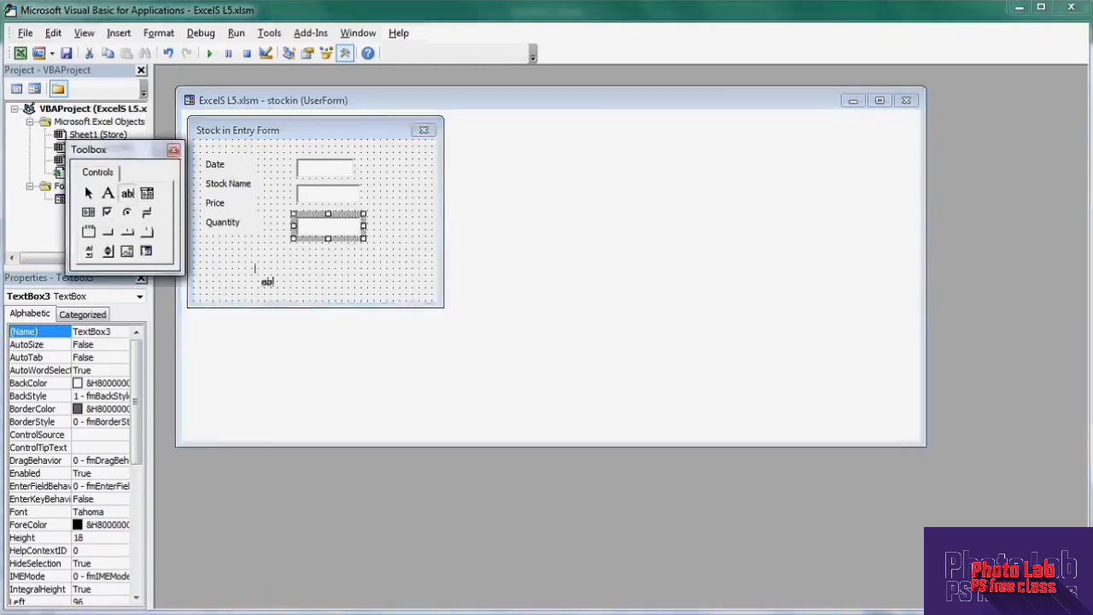
{"action": "left_click_drag", "start_coordinate": [295, 250], "coordinate": [367, 267]}
{"action": "left_click", "coordinate": [274, 268]}
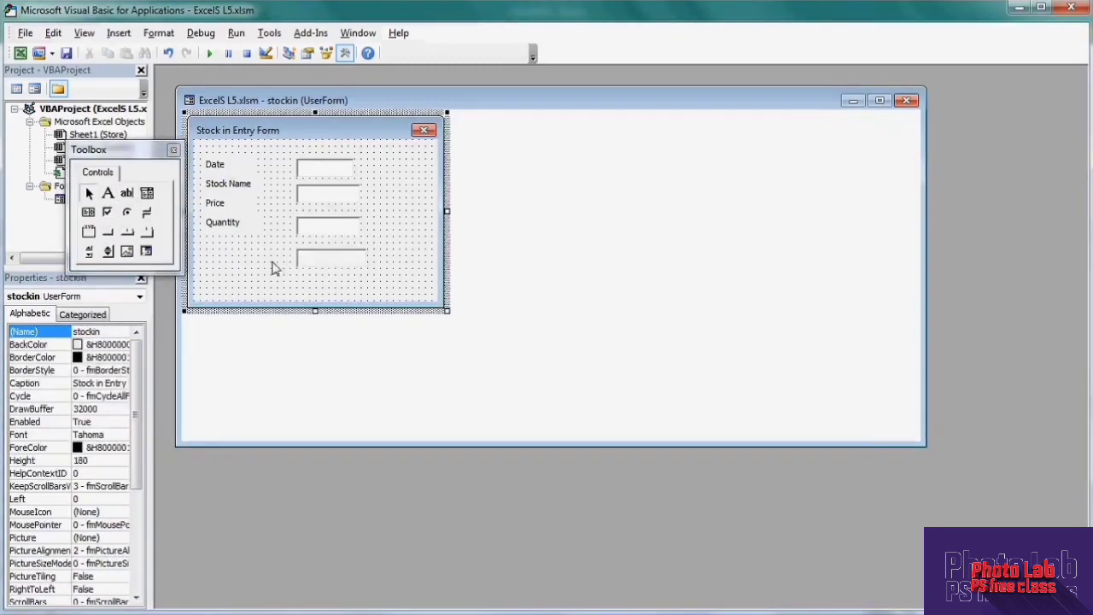
Widen the four text boxes to the same width.
{"action": "left_click", "coordinate": [301, 171]}
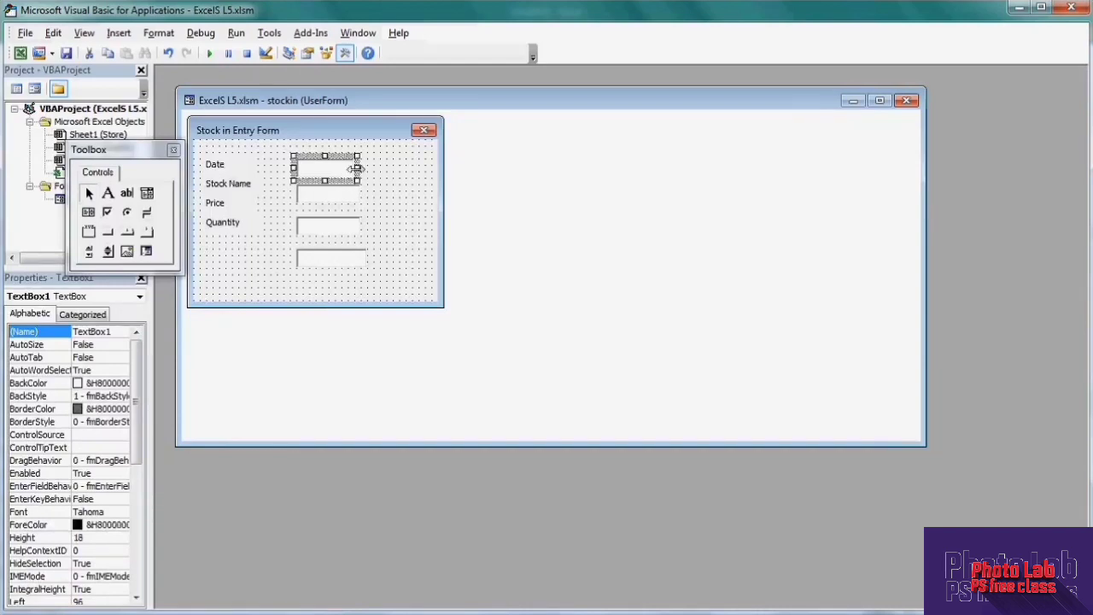
{"action": "left_click_drag", "start_coordinate": [366, 168], "coordinate": [373, 168]}
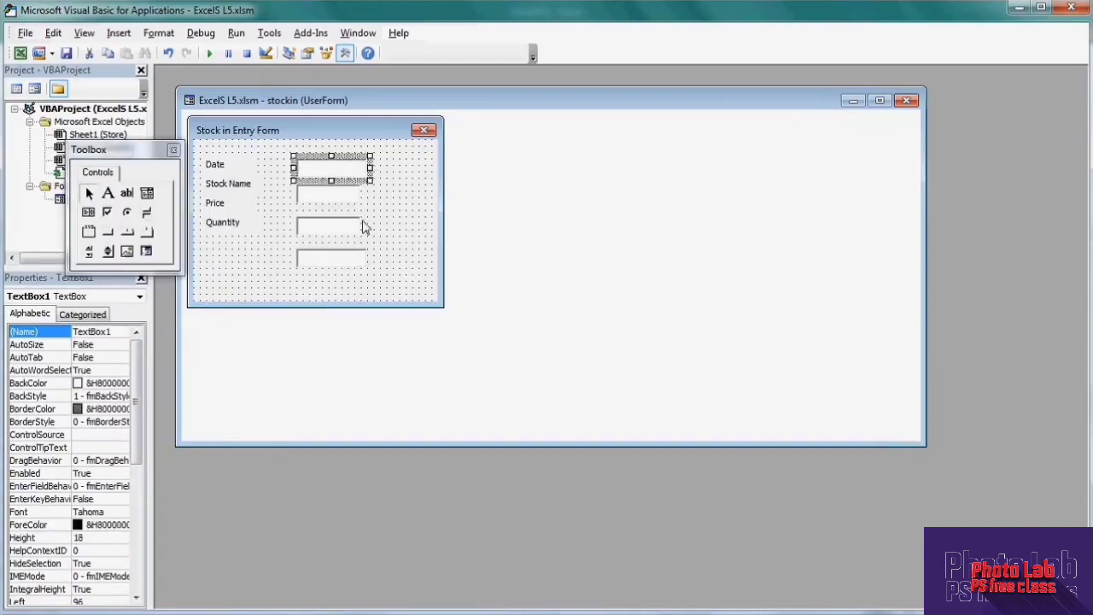
{"action": "left_click", "coordinate": [350, 197]}
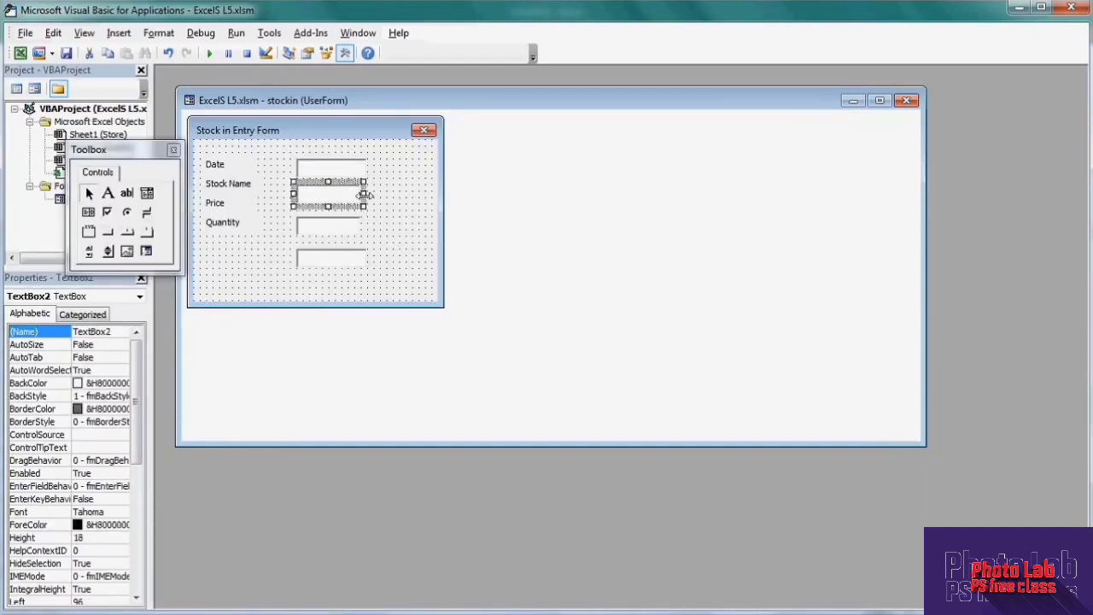
{"action": "left_click", "coordinate": [404, 231]}
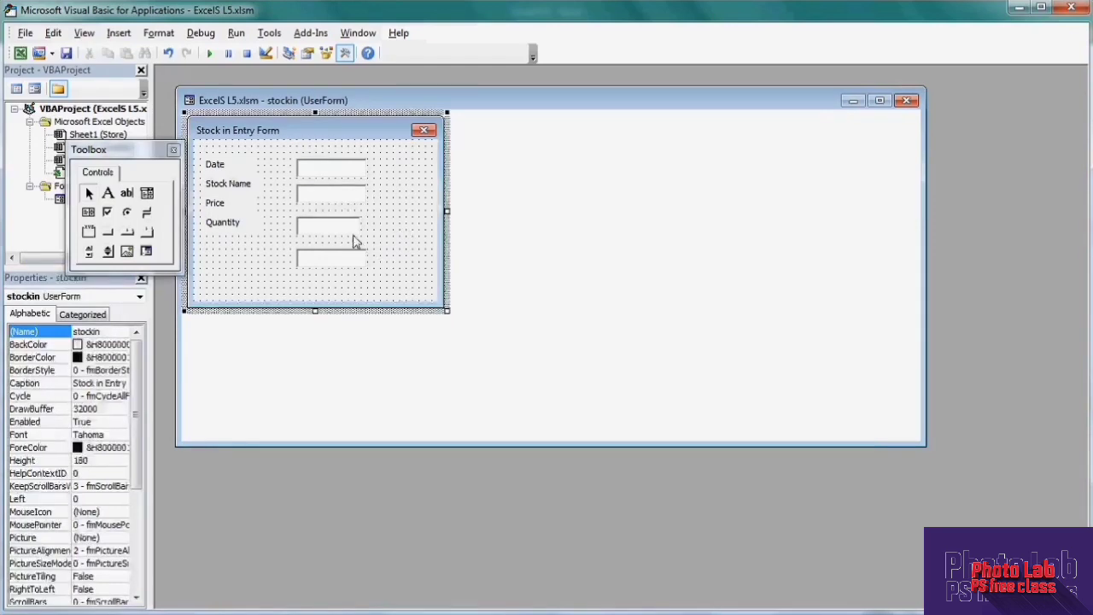
{"action": "left_click", "coordinate": [355, 237]}
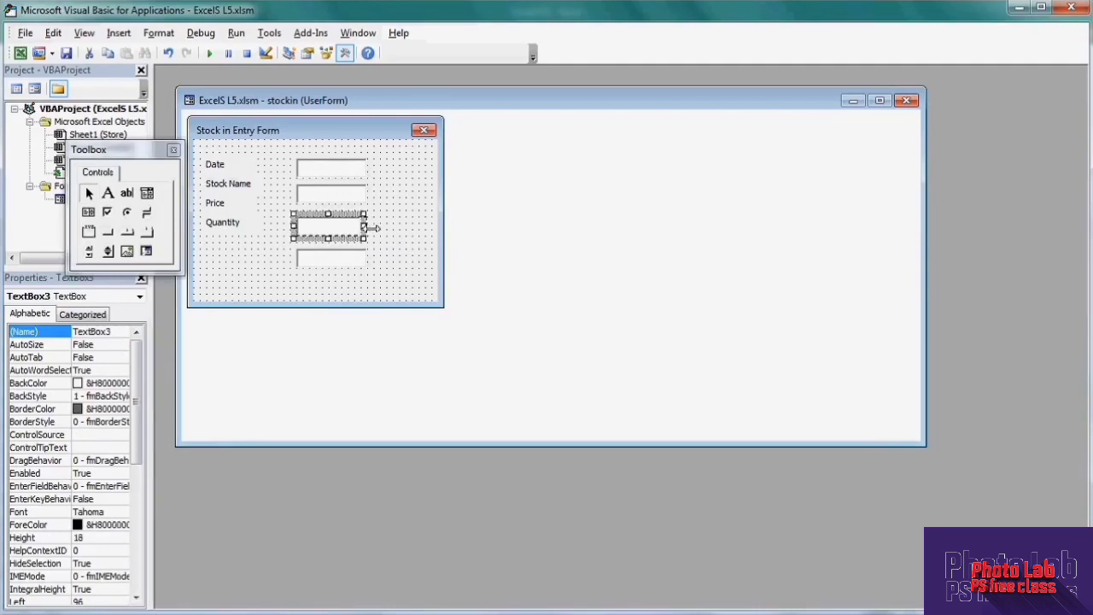
{"action": "left_click", "coordinate": [400, 239]}
{"action": "left_click", "coordinate": [348, 264]}
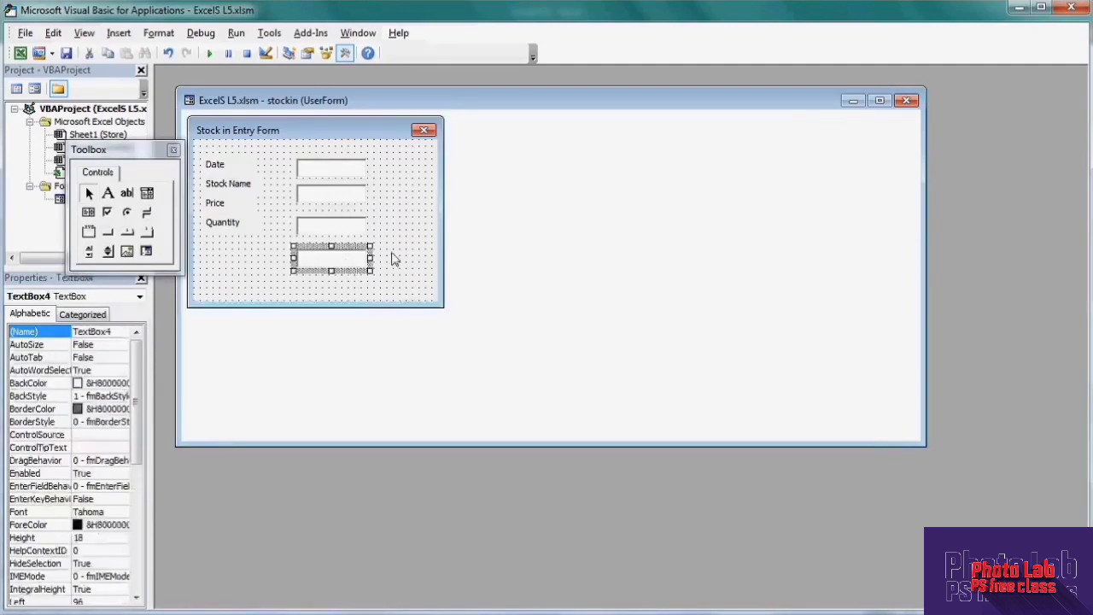
{"action": "left_click", "coordinate": [401, 233]}
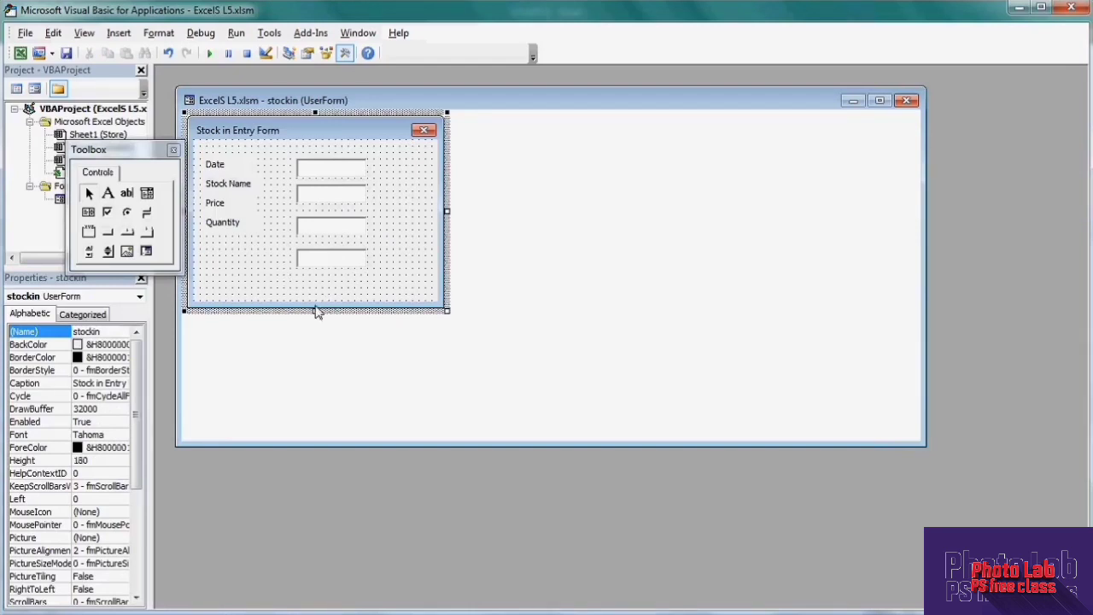
Lengthen the form and lower the Quantity, Price and Stock Name labels level with their text boxes.
{"action": "left_click_drag", "start_coordinate": [315, 311], "coordinate": [316, 340]}
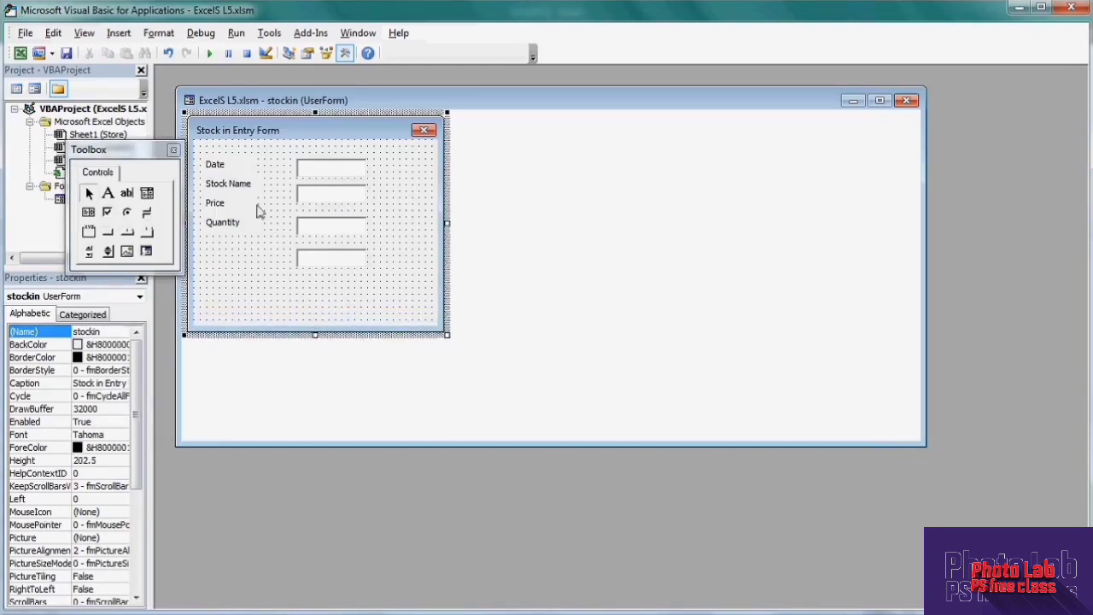
{"action": "left_click", "coordinate": [227, 168]}
{"action": "left_click", "coordinate": [230, 224]}
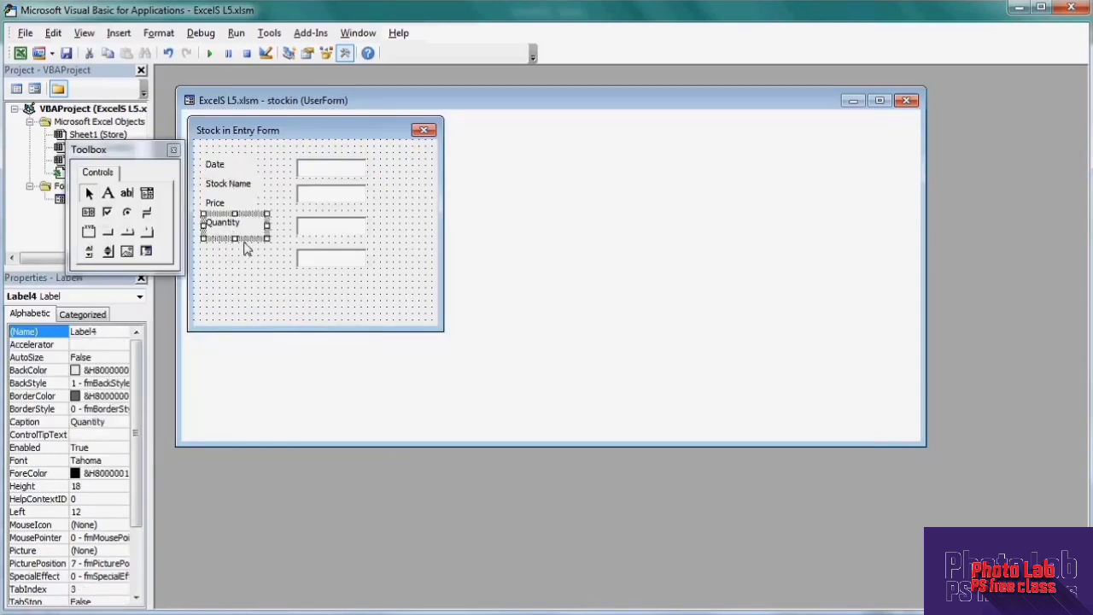
{"action": "left_click_drag", "start_coordinate": [250, 248], "coordinate": [252, 279]}
{"action": "left_click", "coordinate": [225, 217]}
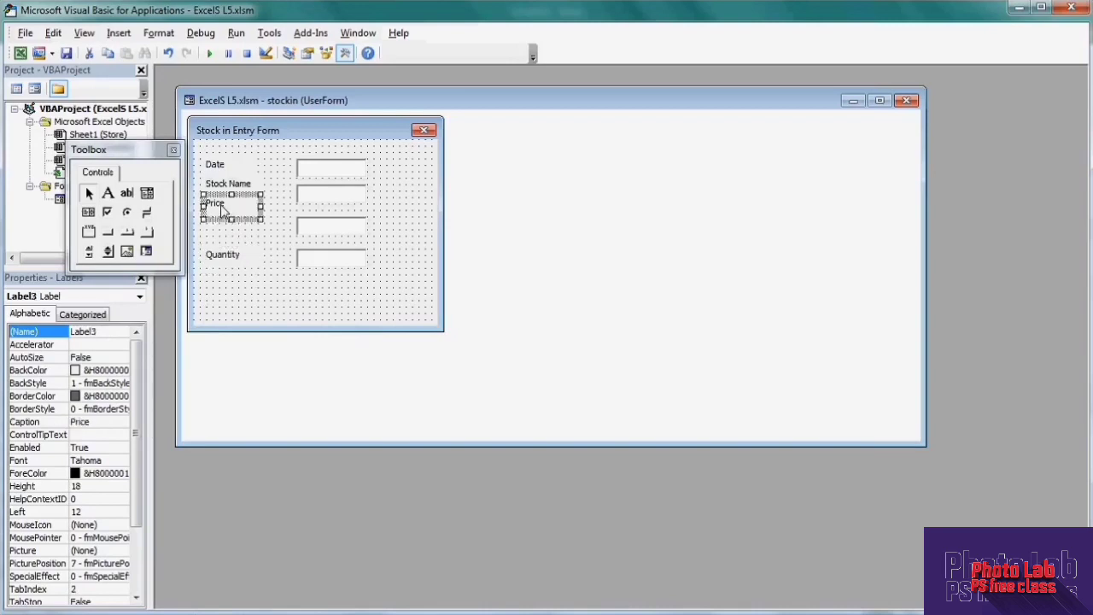
{"action": "left_click_drag", "start_coordinate": [243, 219], "coordinate": [247, 248]}
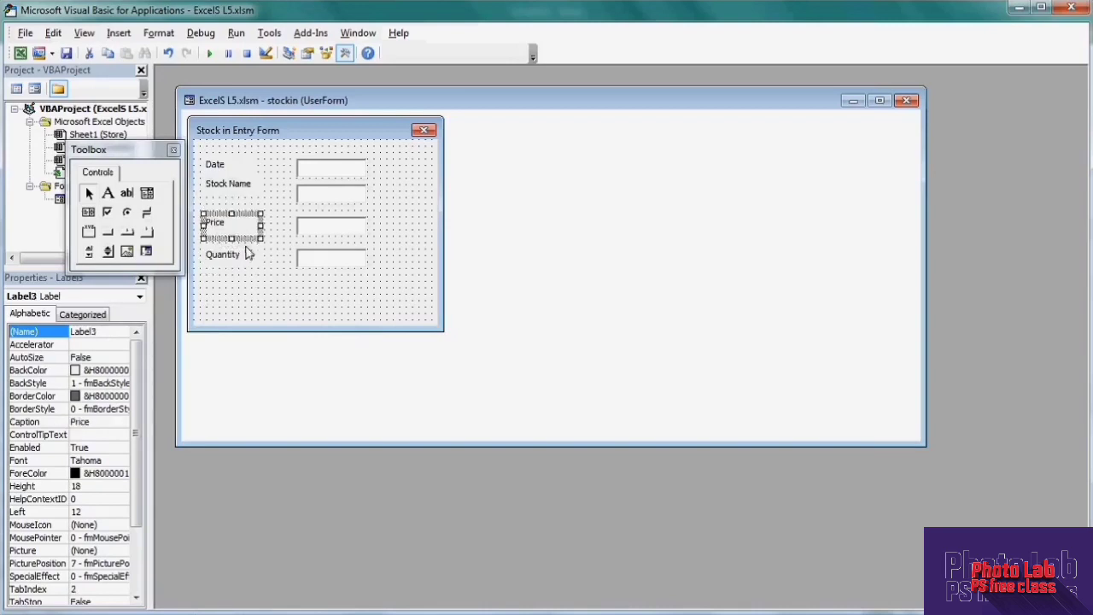
{"action": "left_click", "coordinate": [260, 302]}
{"action": "left_click", "coordinate": [243, 195]}
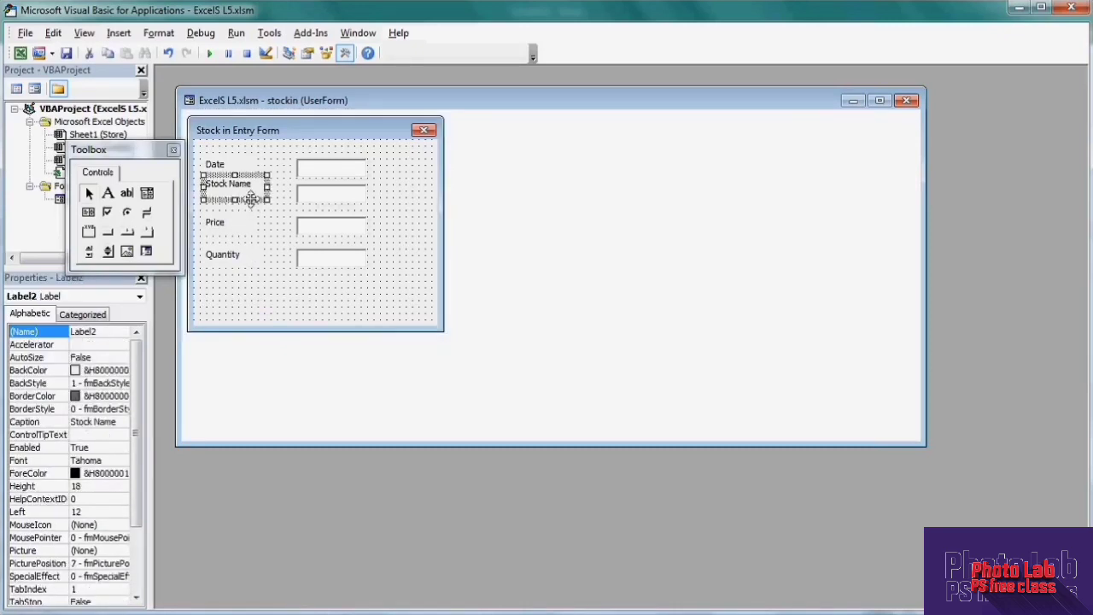
{"action": "left_click_drag", "start_coordinate": [250, 199], "coordinate": [256, 223]}
{"action": "left_click", "coordinate": [285, 317]}
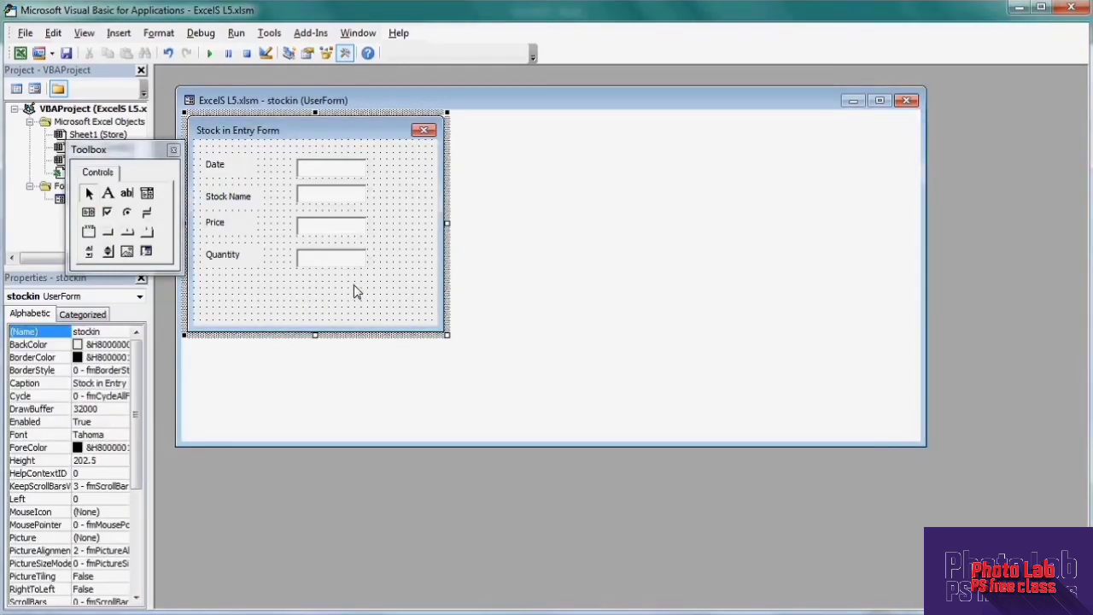
Rename the Date text box to indate and begin renaming the Stock Name box.
{"action": "left_click", "coordinate": [323, 172]}
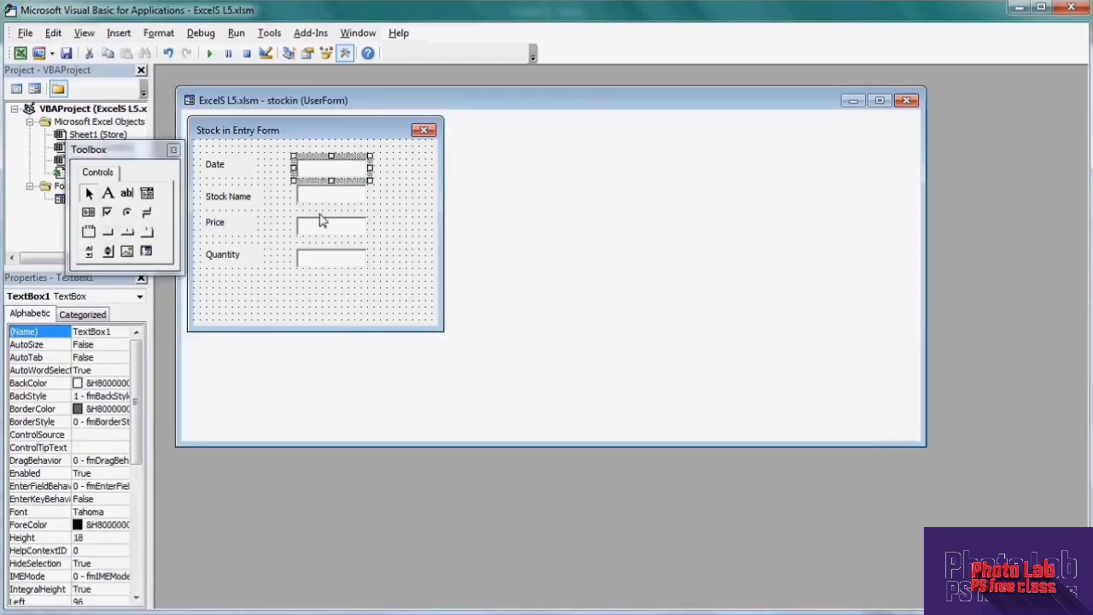
{"action": "left_click", "coordinate": [120, 333]}
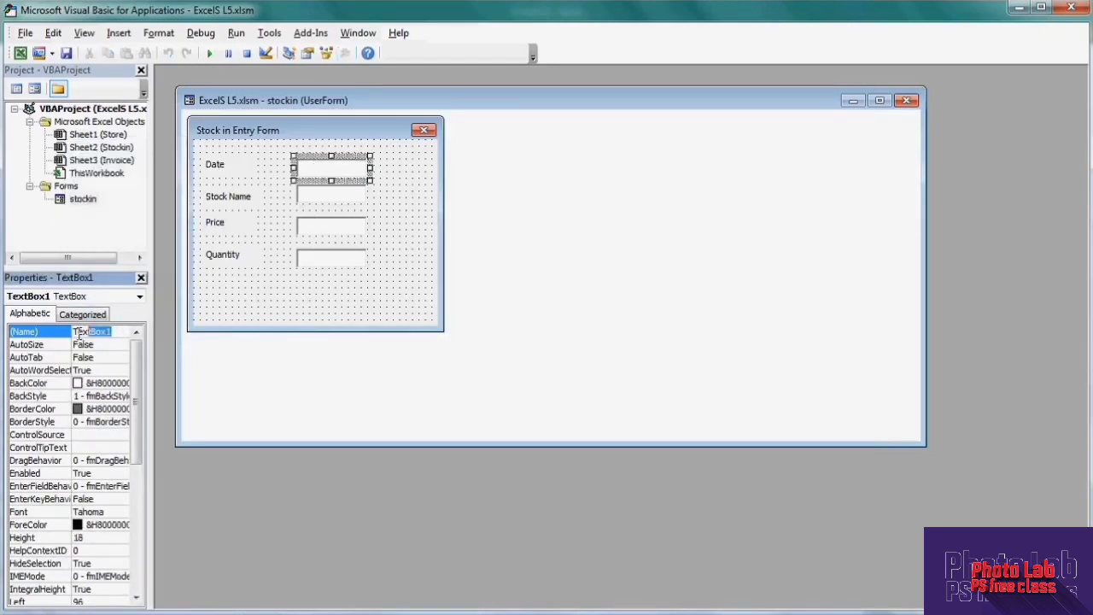
{"action": "left_click_drag", "start_coordinate": [121, 333], "coordinate": [76, 334]}
{"action": "type", "text": "indate"}
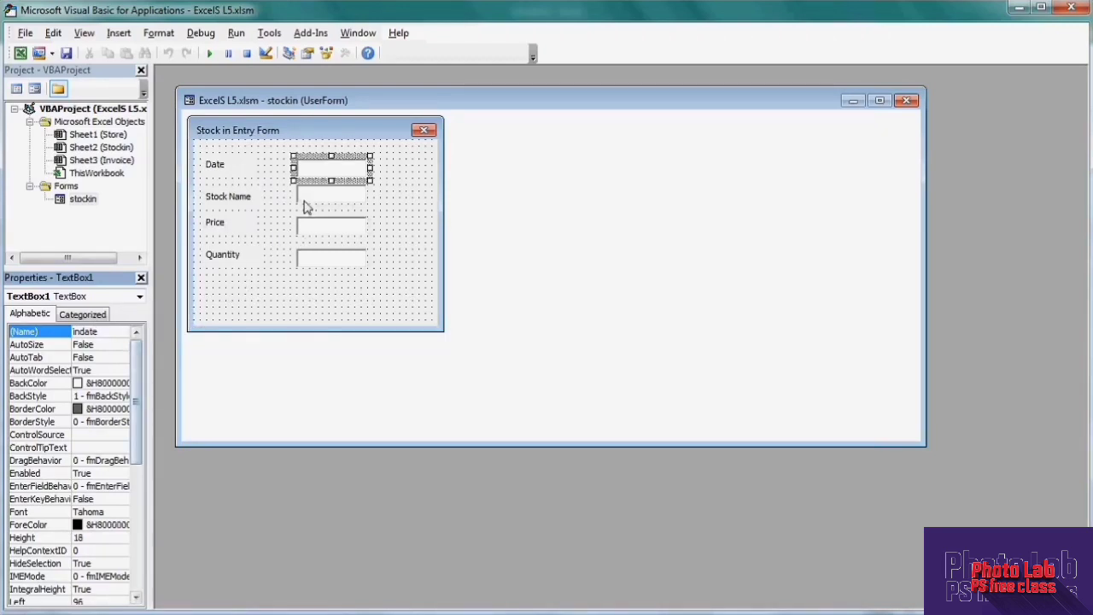
{"action": "left_click", "coordinate": [305, 205]}
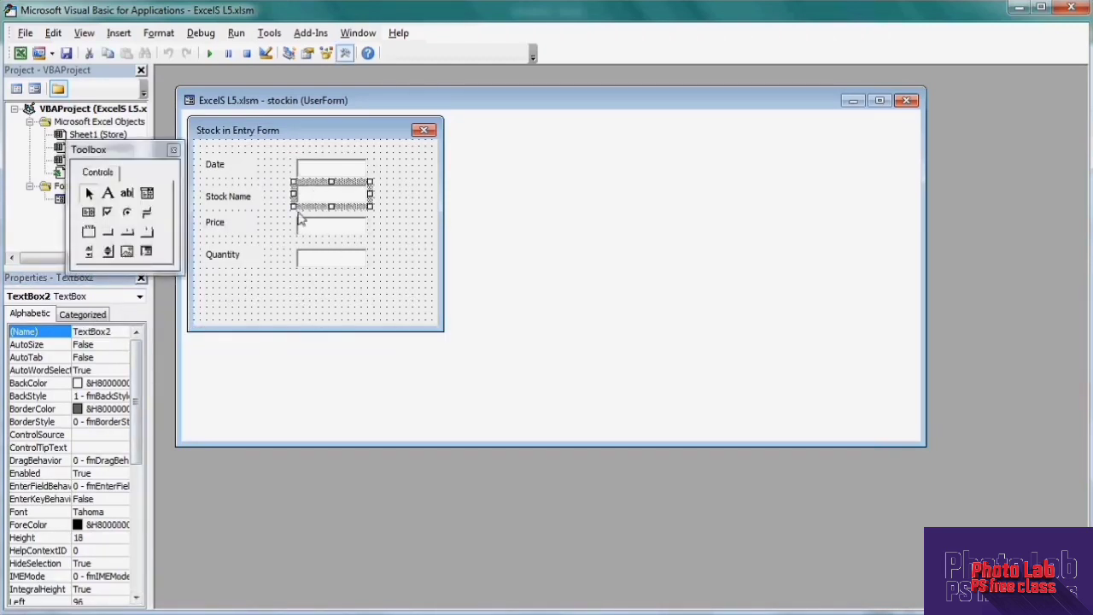
{"action": "left_click", "coordinate": [117, 335]}
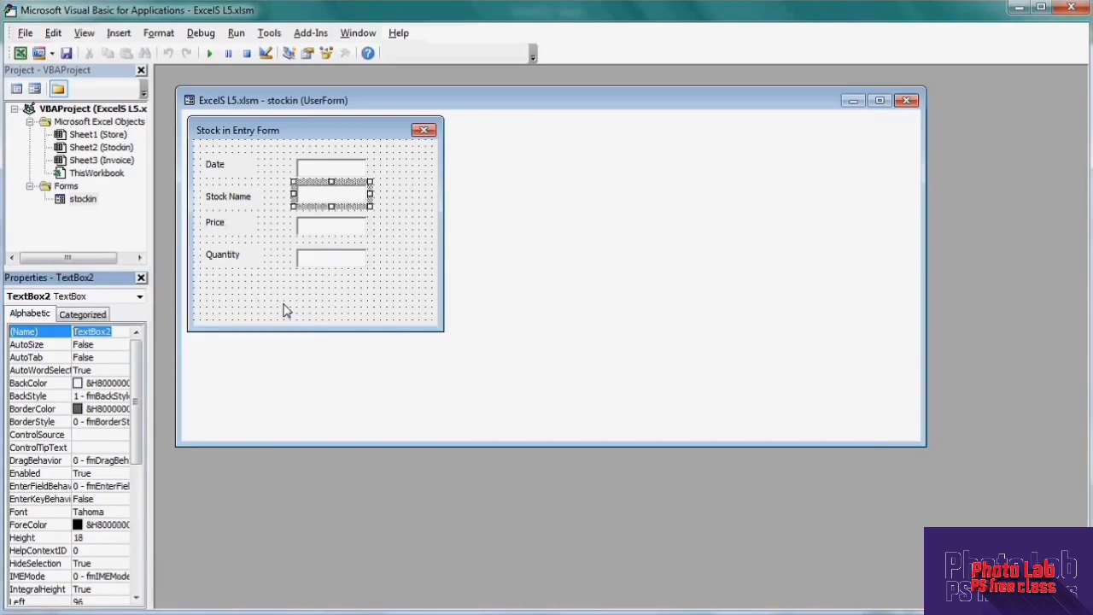
{"action": "key", "text": "BackSpace"}
Rename the Price and Quantity text boxes, the Quantity box becoming inqty.
{"action": "left_click", "coordinate": [333, 229]}
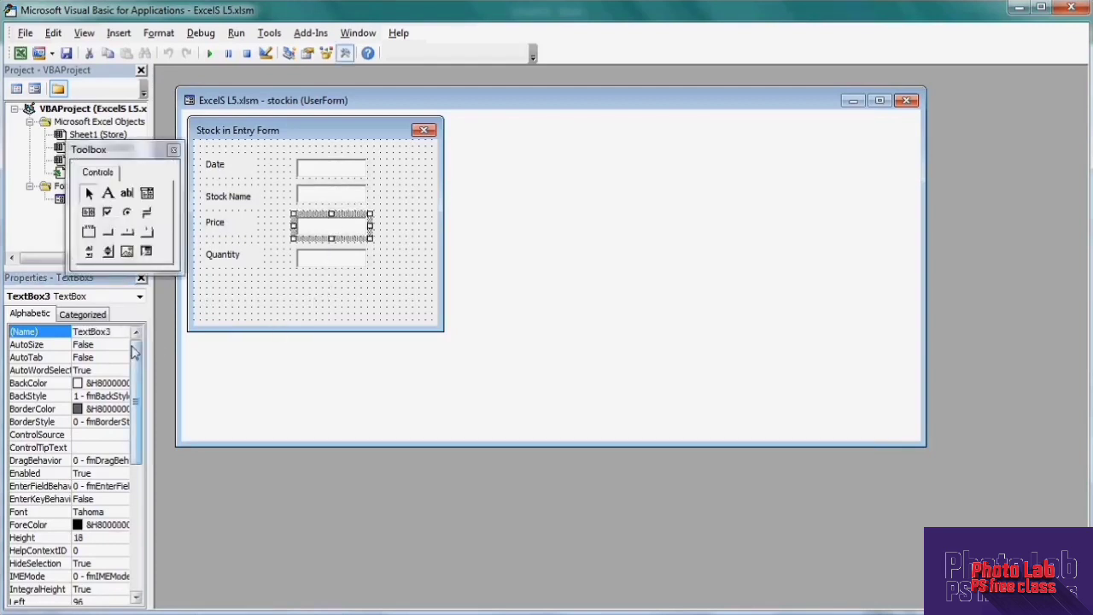
{"action": "double_click", "coordinate": [124, 333]}
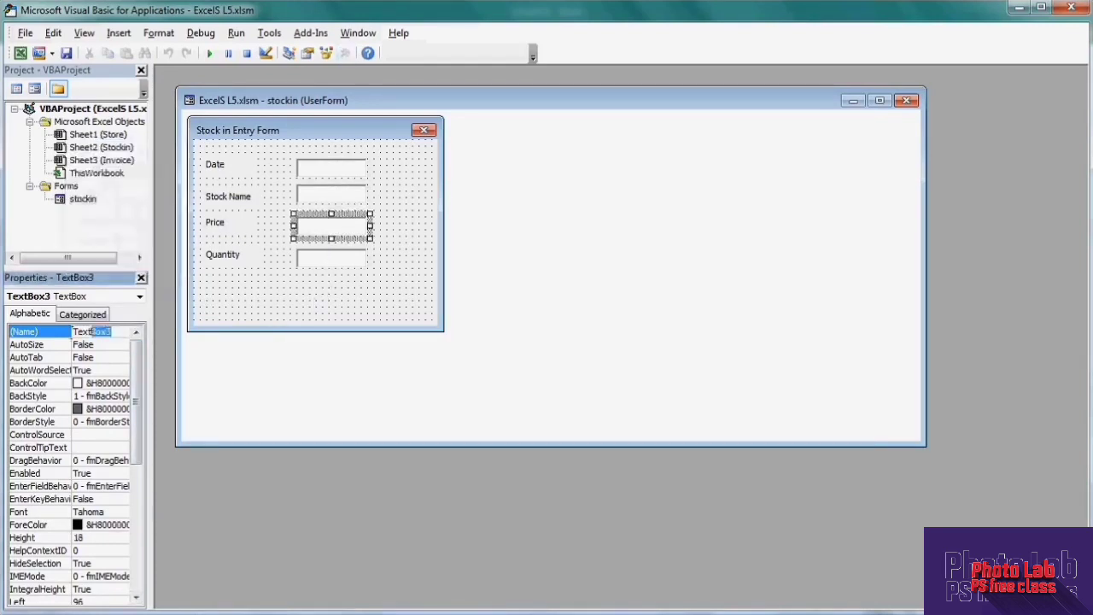
{"action": "type", "text": "inprice"}
{"action": "left_click", "coordinate": [333, 260]}
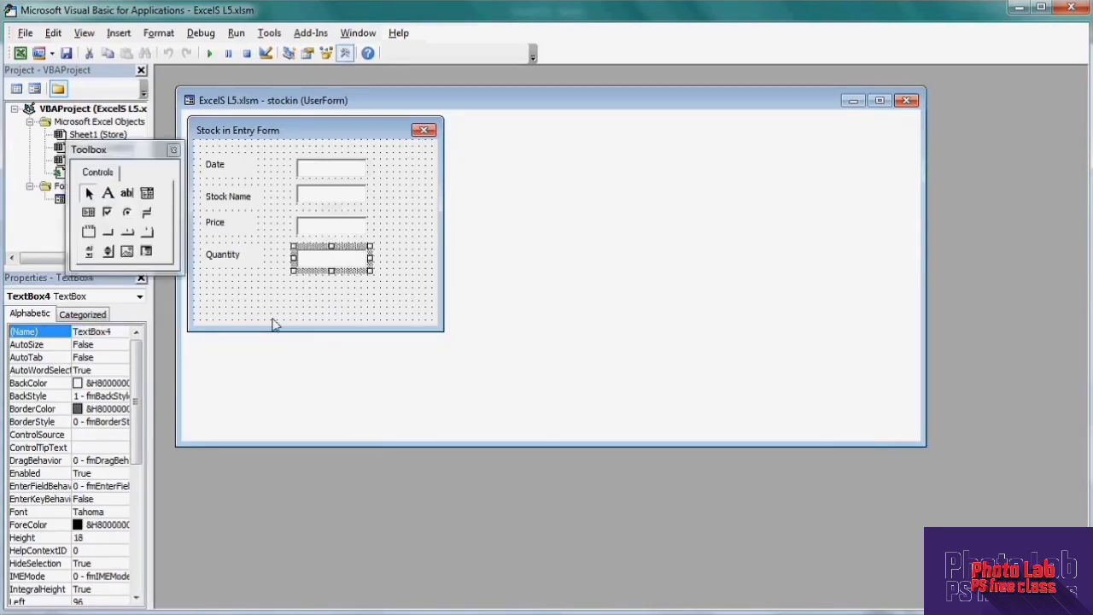
{"action": "double_click", "coordinate": [113, 331]}
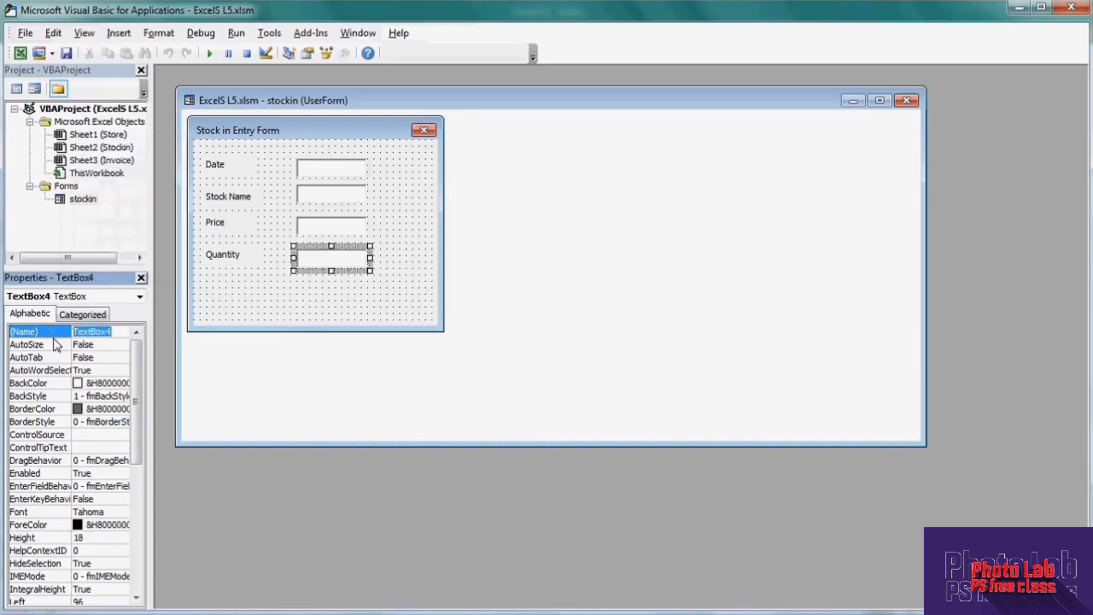
{"action": "type", "text": "inqty"}
{"action": "left_click", "coordinate": [252, 310]}
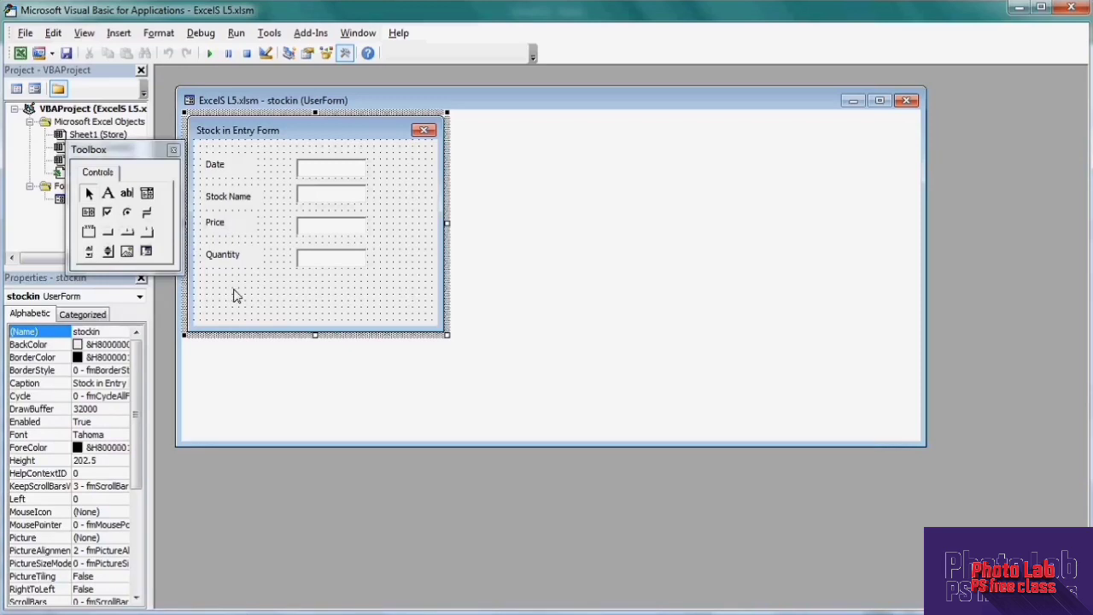
Draw three command buttons in a row along the bottom of the form.
{"action": "left_click", "coordinate": [109, 233]}
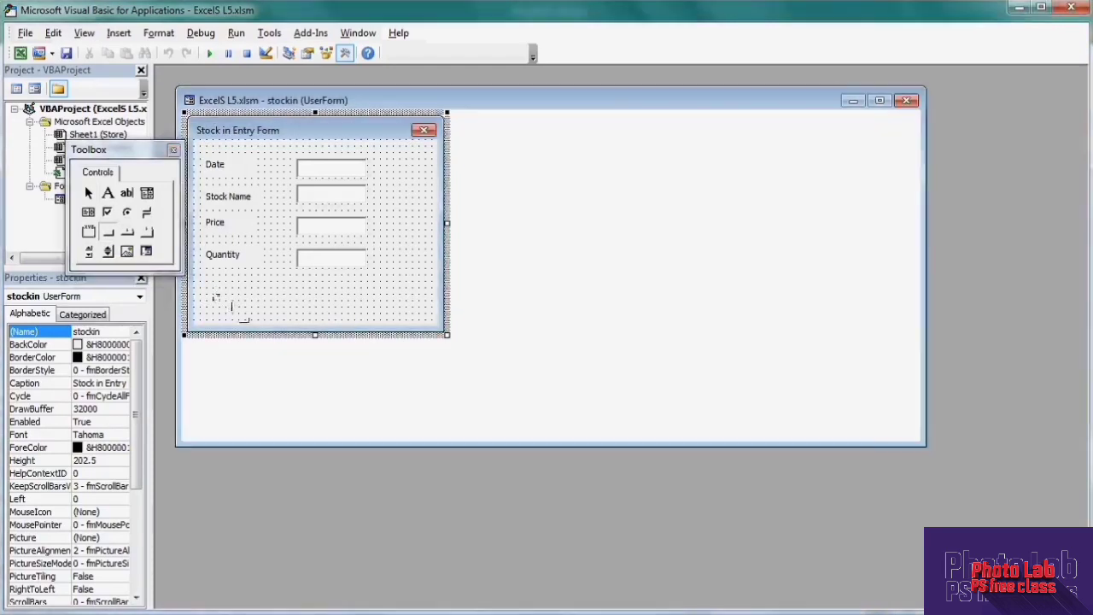
{"action": "left_click_drag", "start_coordinate": [210, 292], "coordinate": [257, 316]}
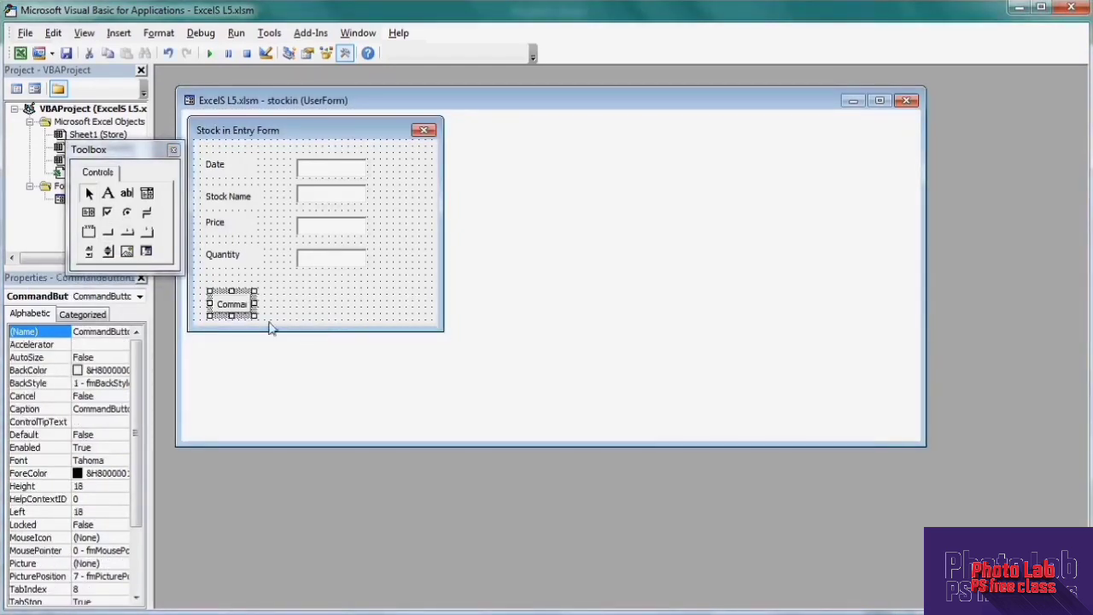
{"action": "left_click", "coordinate": [111, 234]}
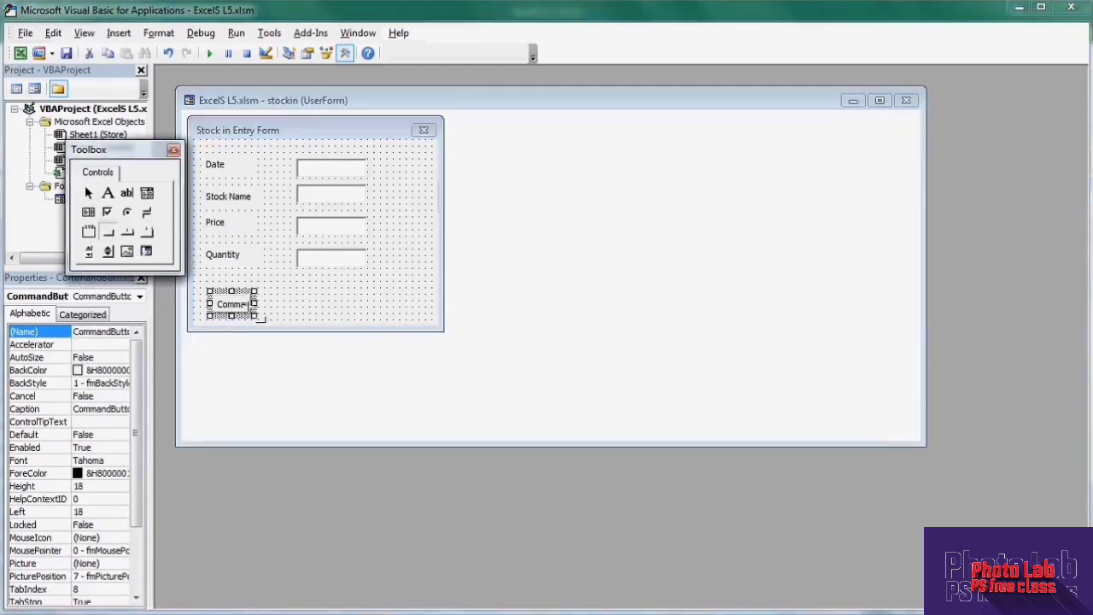
{"action": "left_click_drag", "start_coordinate": [285, 294], "coordinate": [332, 316]}
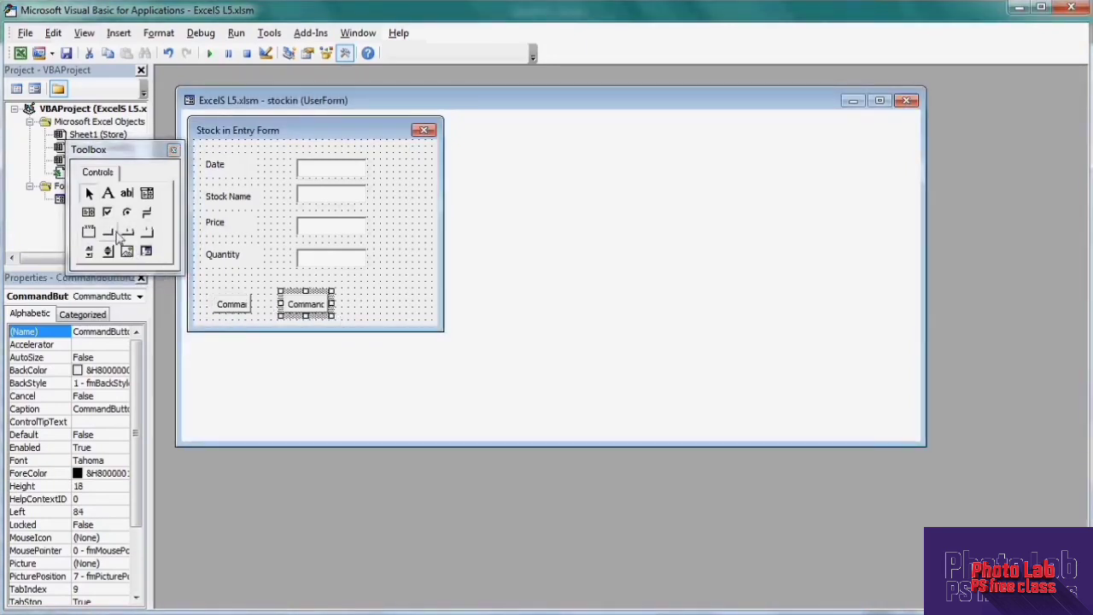
{"action": "left_click", "coordinate": [109, 236]}
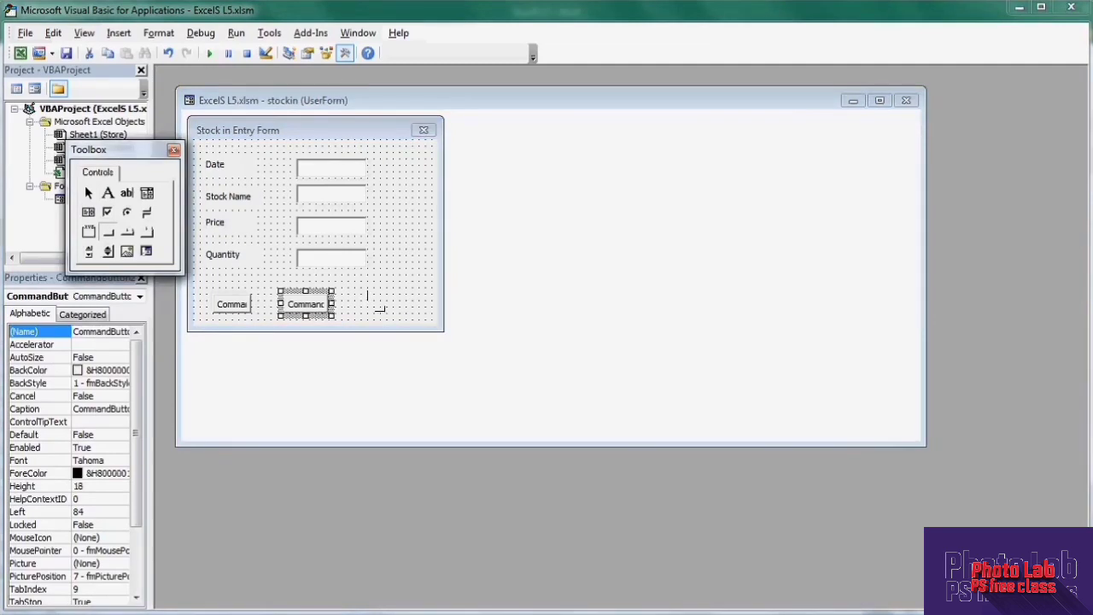
{"action": "left_click_drag", "start_coordinate": [363, 295], "coordinate": [408, 316]}
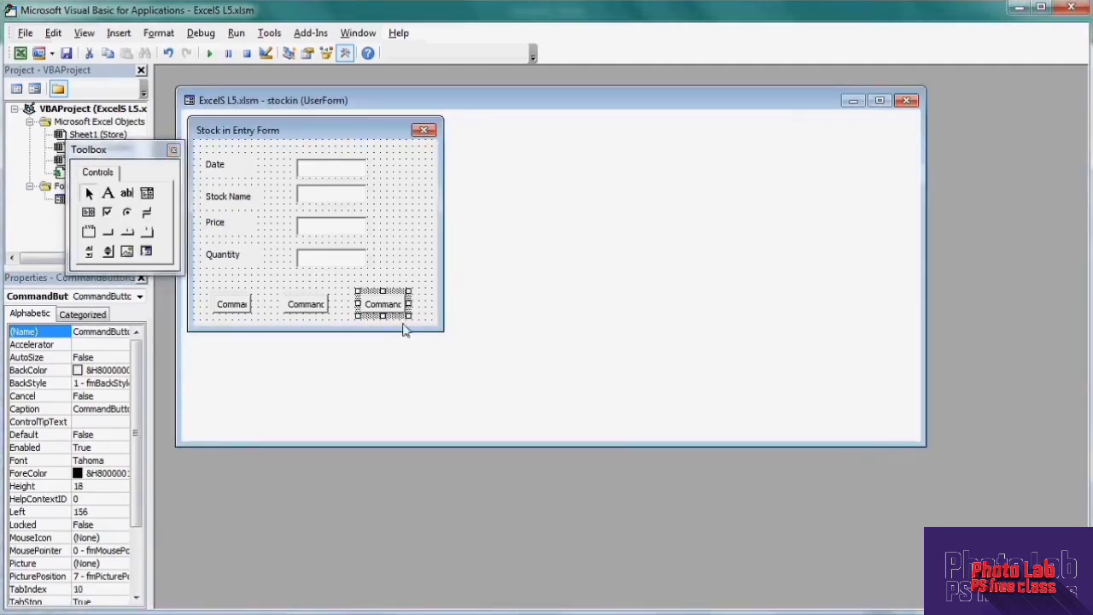
Nudge each of the three buttons to the right so they sit evenly spaced.
{"action": "left_click", "coordinate": [242, 304]}
{"action": "left_click_drag", "start_coordinate": [241, 304], "coordinate": [253, 304]}
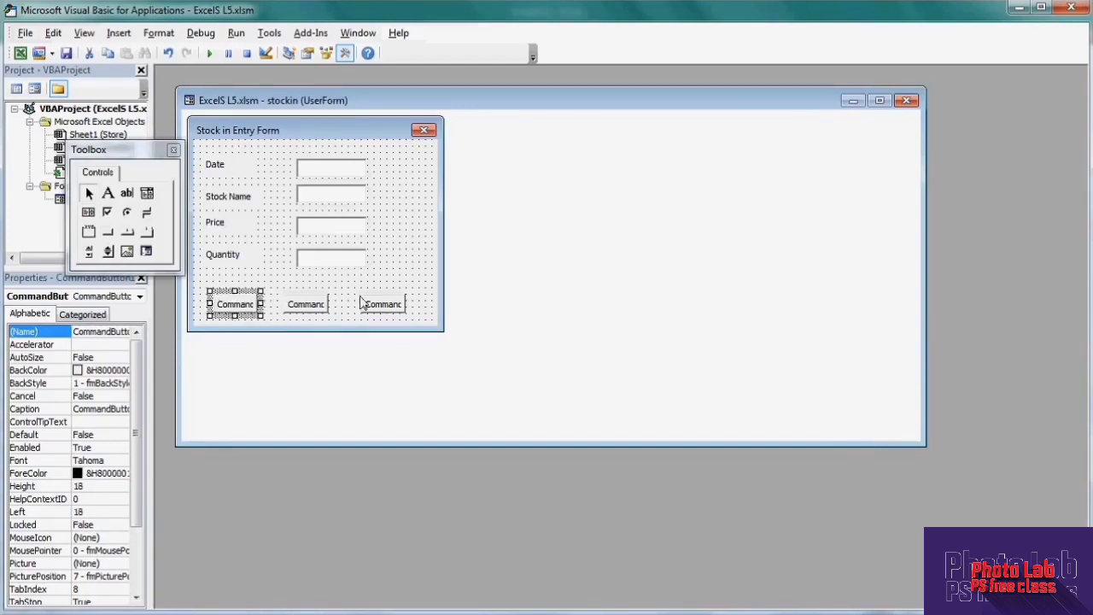
{"action": "left_click", "coordinate": [407, 275]}
{"action": "left_click", "coordinate": [307, 315]}
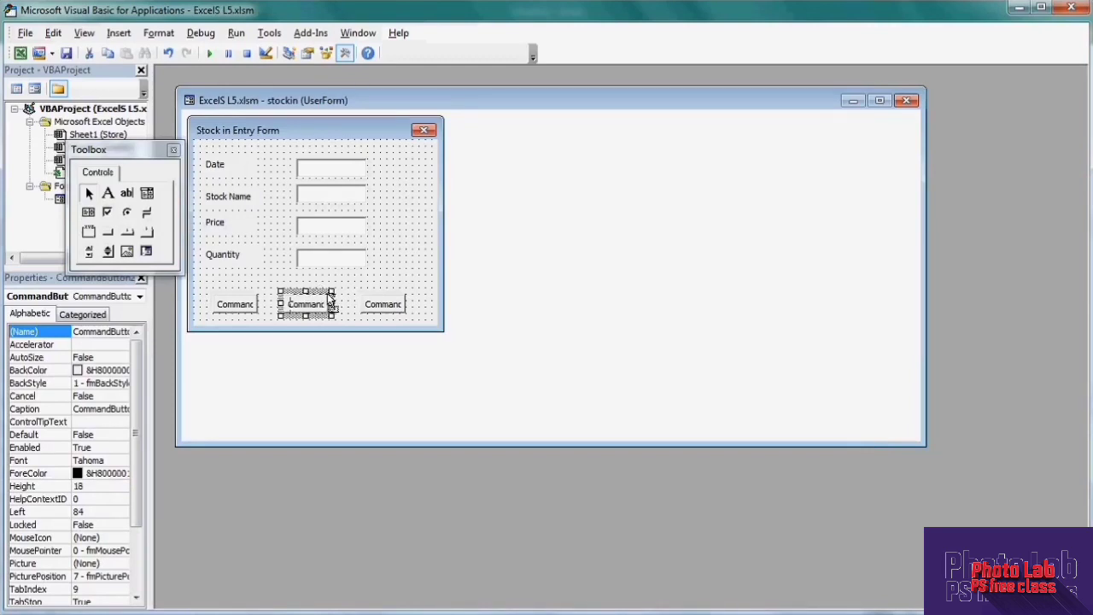
{"action": "left_click_drag", "start_coordinate": [330, 299], "coordinate": [337, 299]}
{"action": "left_click", "coordinate": [402, 273]}
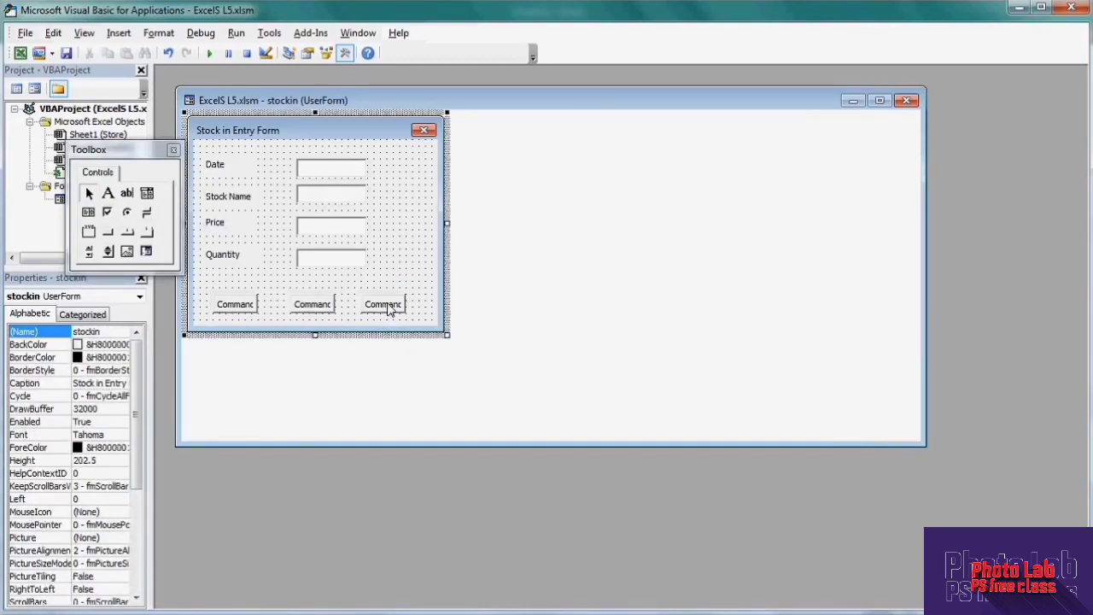
{"action": "left_click", "coordinate": [383, 305]}
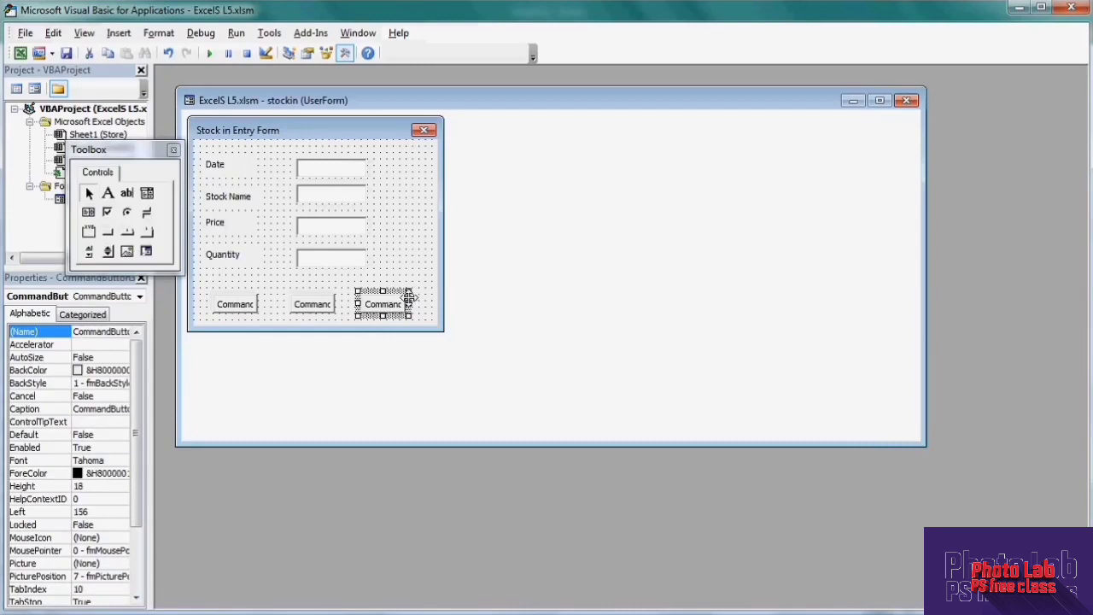
{"action": "left_click_drag", "start_coordinate": [407, 297], "coordinate": [411, 297]}
{"action": "left_click", "coordinate": [420, 263]}
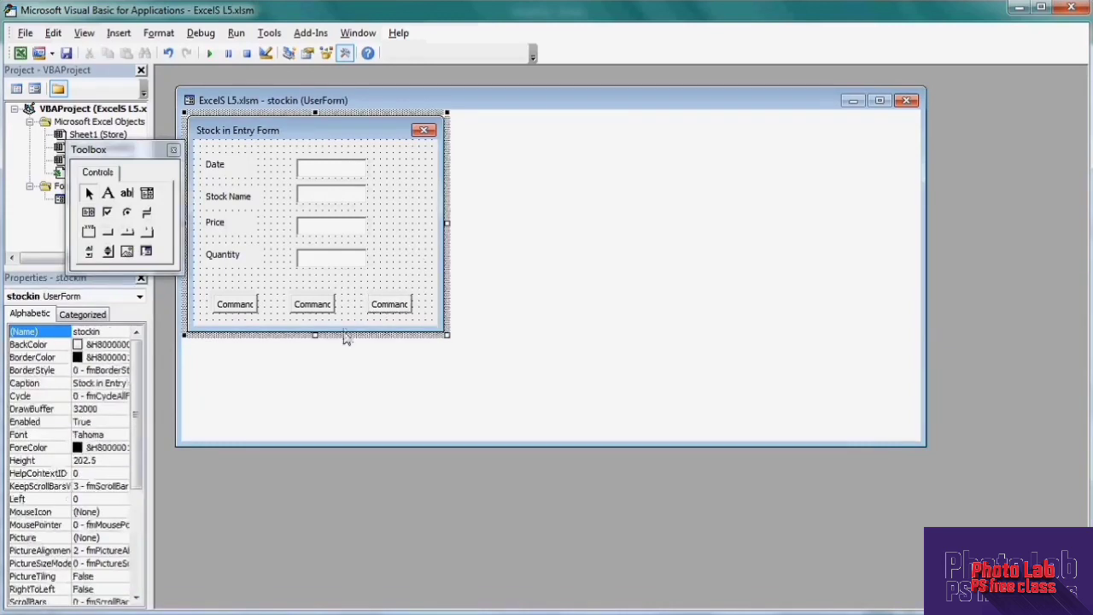
{"action": "left_click", "coordinate": [245, 304]}
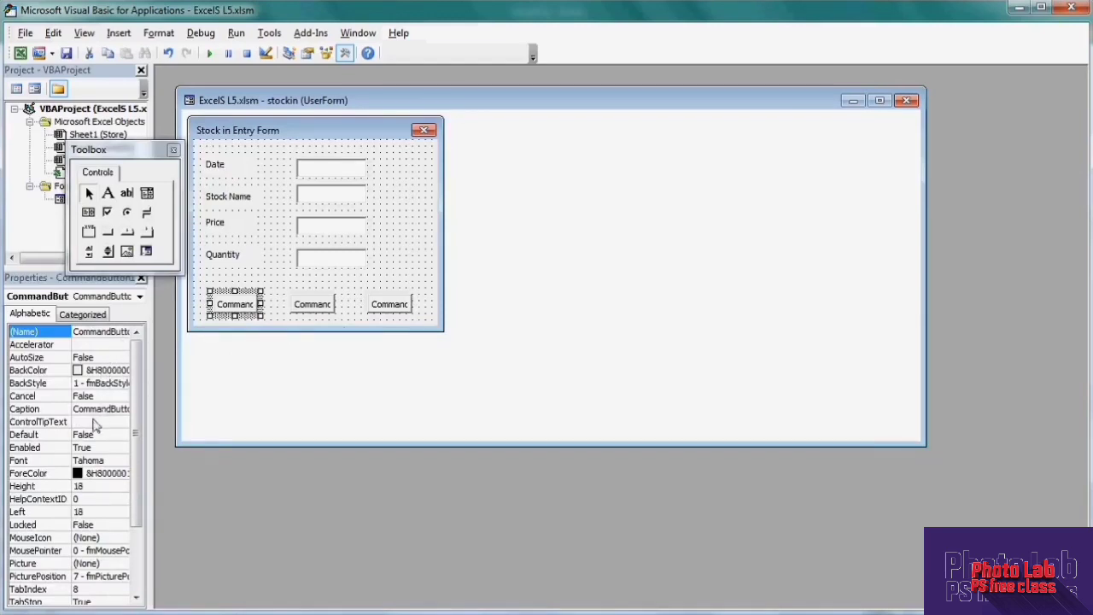
Name the first button ok and clear its default caption.
{"action": "left_click", "coordinate": [119, 331]}
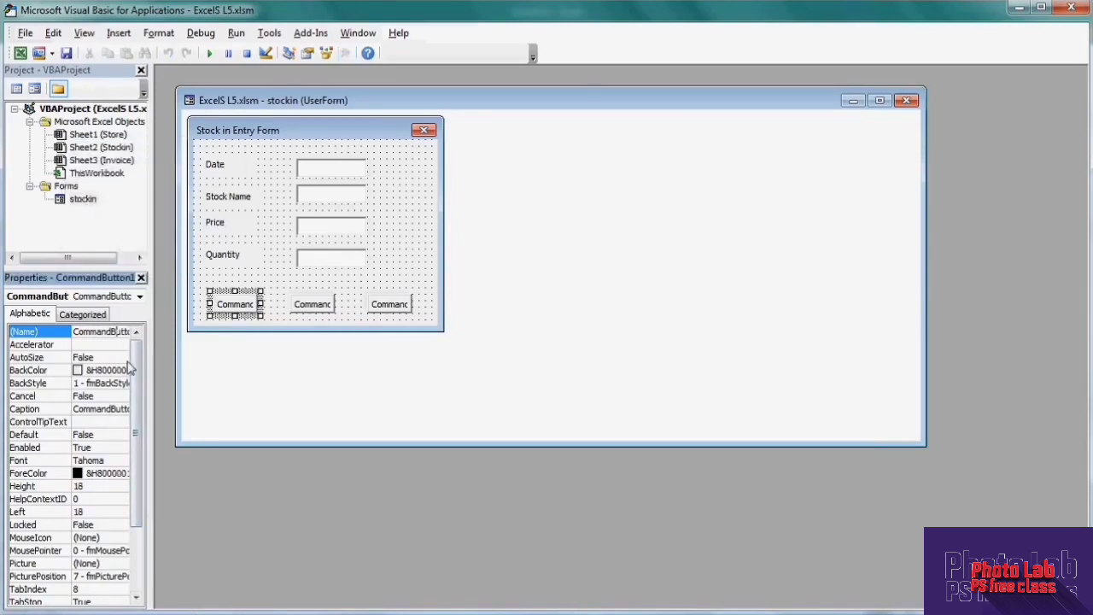
{"action": "key", "text": "End"}
{"action": "key", "text": "shift+Home"}
{"action": "type", "text": "ok"}
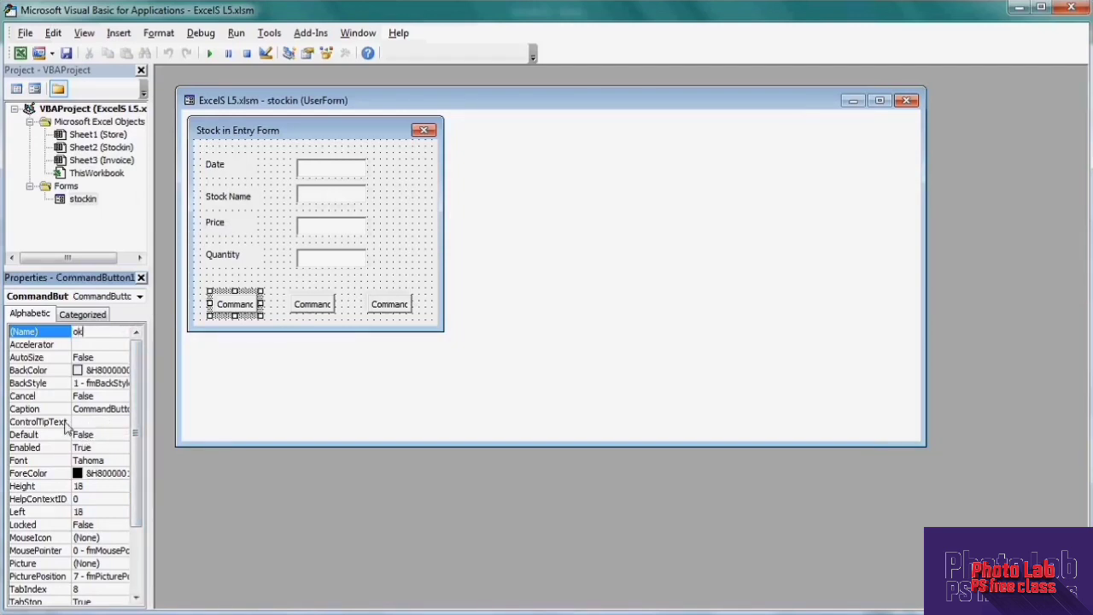
{"action": "left_click", "coordinate": [97, 411]}
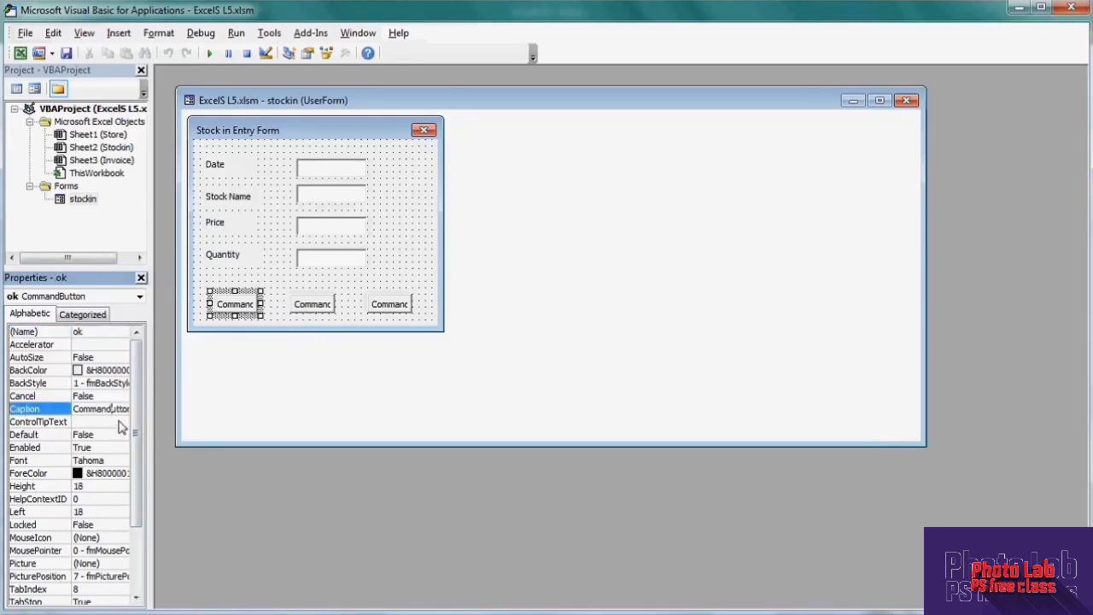
{"action": "key", "text": "BackSpace"}
{"action": "key", "text": "BackSpace"}
{"action": "key", "text": "BackSpace"}
{"action": "key", "text": "Delete"}
{"action": "key", "text": "Delete"}
{"action": "key", "text": "Delete"}
{"action": "key", "text": "Delete"}
{"action": "key", "text": "Delete"}
{"action": "key", "text": "Delete"}
{"action": "type", "text": "Ok"}
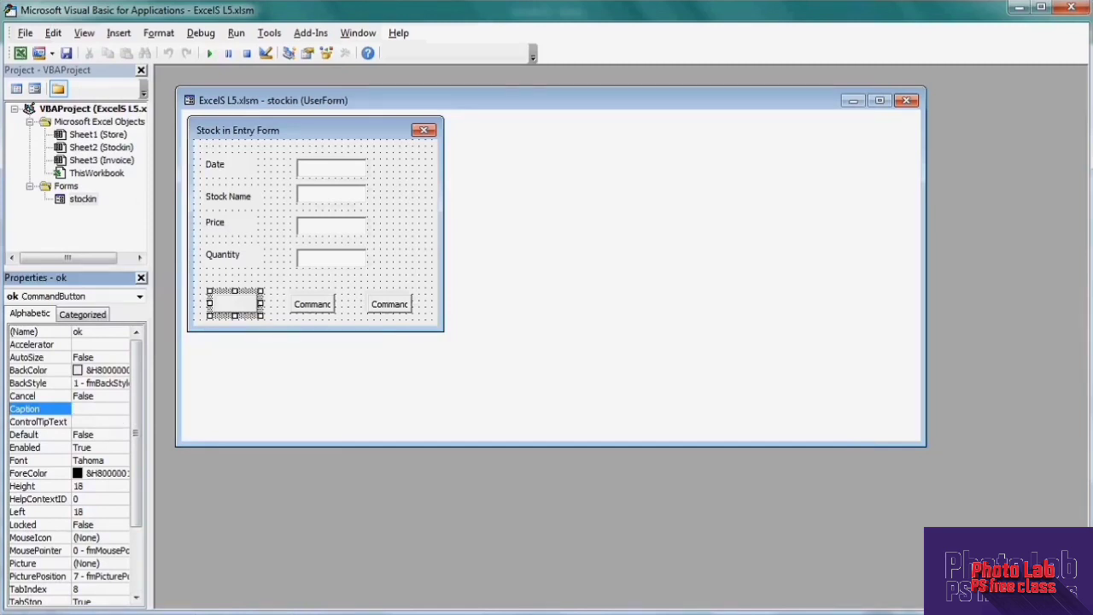
Name the middle button clear and give it the caption Clear.
{"action": "left_click", "coordinate": [305, 304]}
{"action": "left_click", "coordinate": [109, 333]}
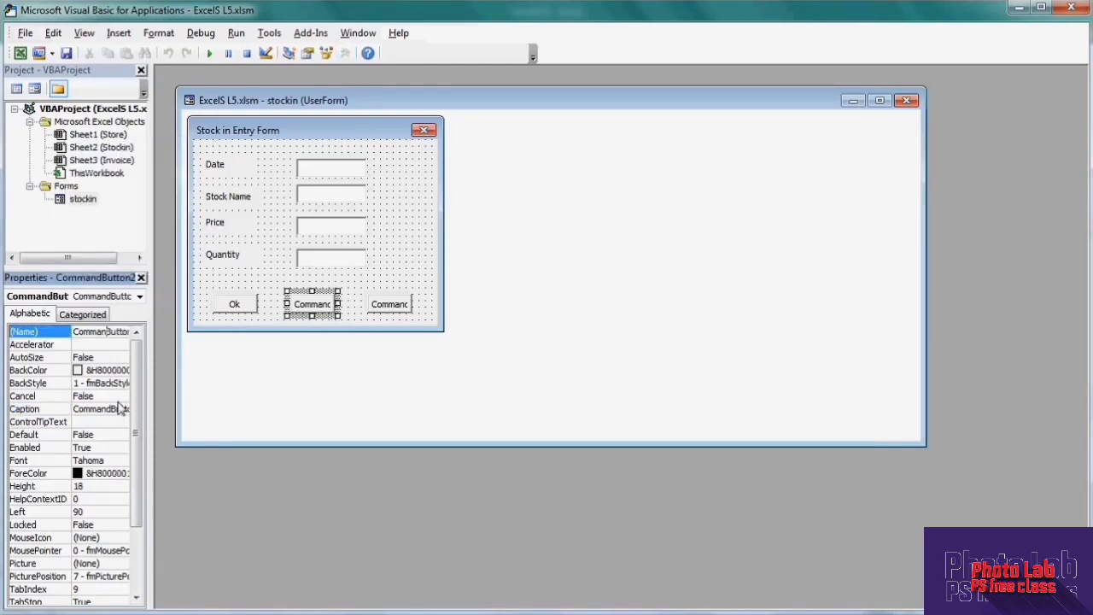
{"action": "key", "text": "Delete"}
{"action": "key", "text": "Delete"}
{"action": "key", "text": "Delete"}
{"action": "key", "text": "Delete"}
{"action": "key", "text": "Delete"}
{"action": "key", "text": "Delete"}
{"action": "key", "text": "Delete"}
{"action": "key", "text": "Delete"}
{"action": "key", "text": "Delete"}
{"action": "type", "text": "c"}
{"action": "left_click", "coordinate": [116, 409]}
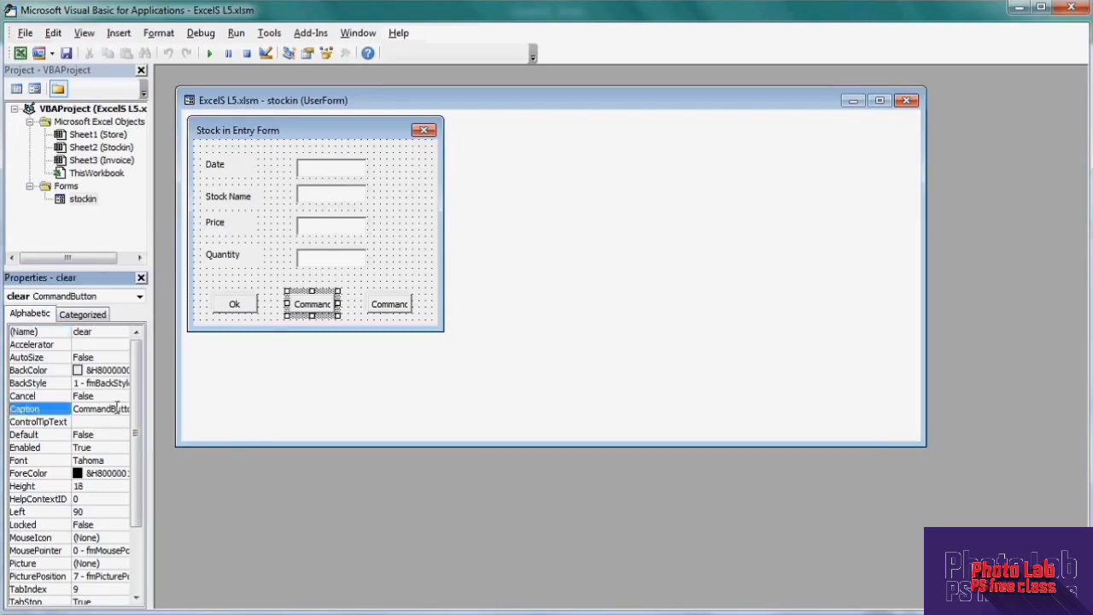
{"action": "key", "text": "BackSpace"}
{"action": "key", "text": "BackSpace"}
{"action": "key", "text": "BackSpace"}
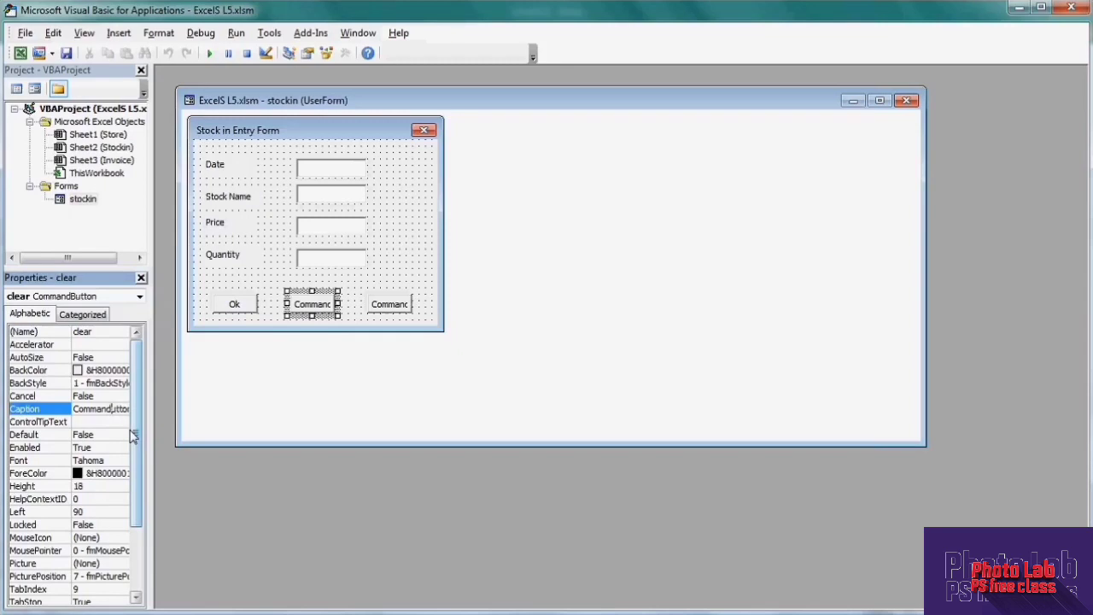
{"action": "key", "text": "Delete"}
{"action": "key", "text": "Delete"}
{"action": "key", "text": "Delete"}
{"action": "key", "text": "Delete"}
{"action": "key", "text": "Delete"}
{"action": "key", "text": "Delete"}
{"action": "type", "text": "C"}
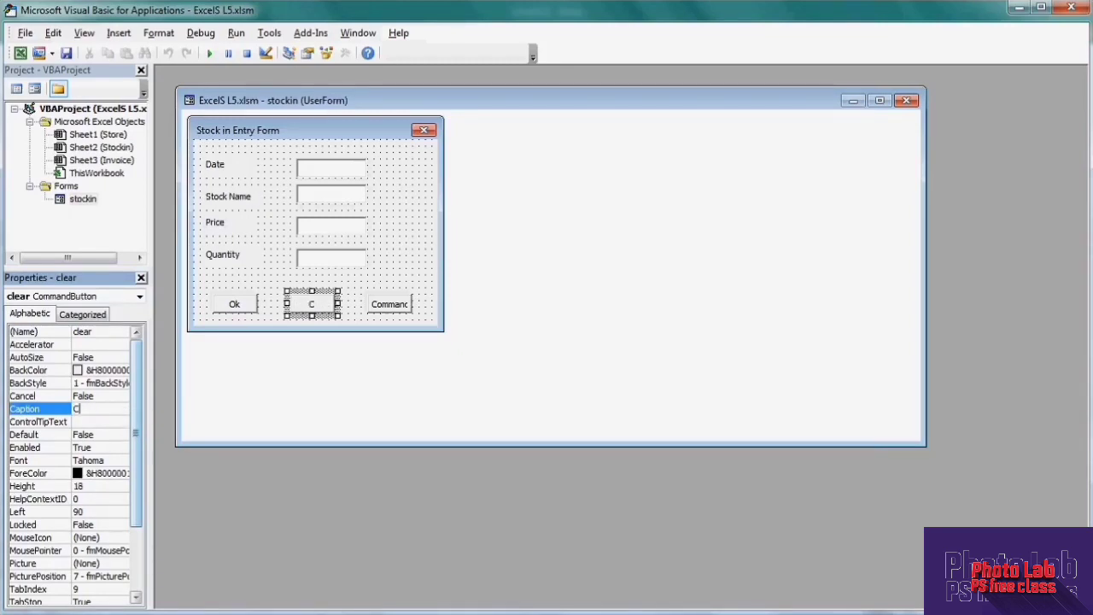
{"action": "type", "text": "lear"}
Name the third button cancel and give it the caption Cancel.
{"action": "left_click", "coordinate": [388, 307]}
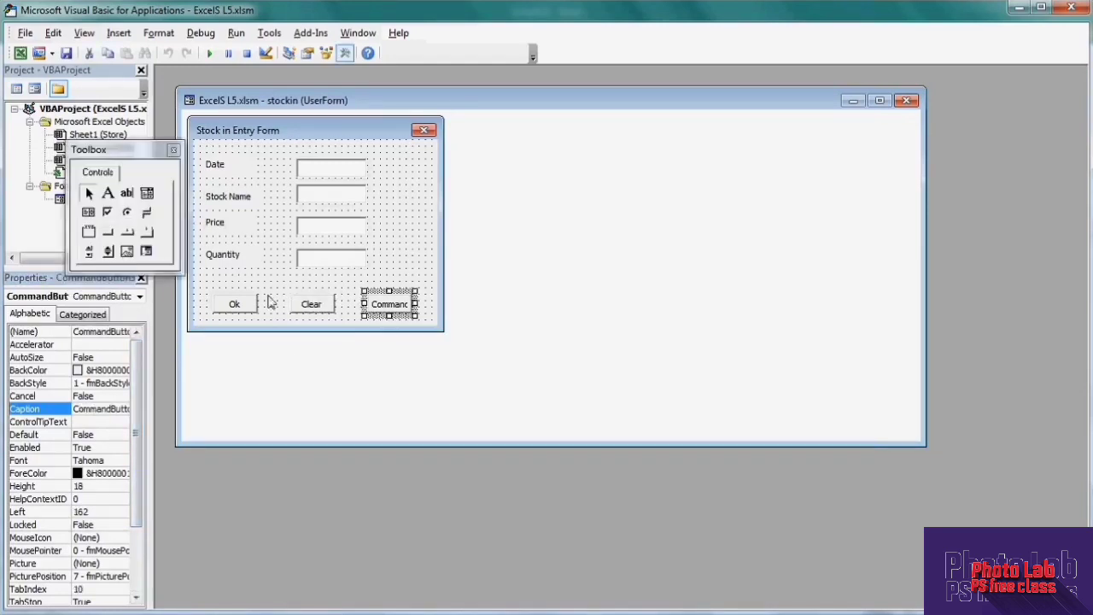
{"action": "left_click", "coordinate": [103, 333]}
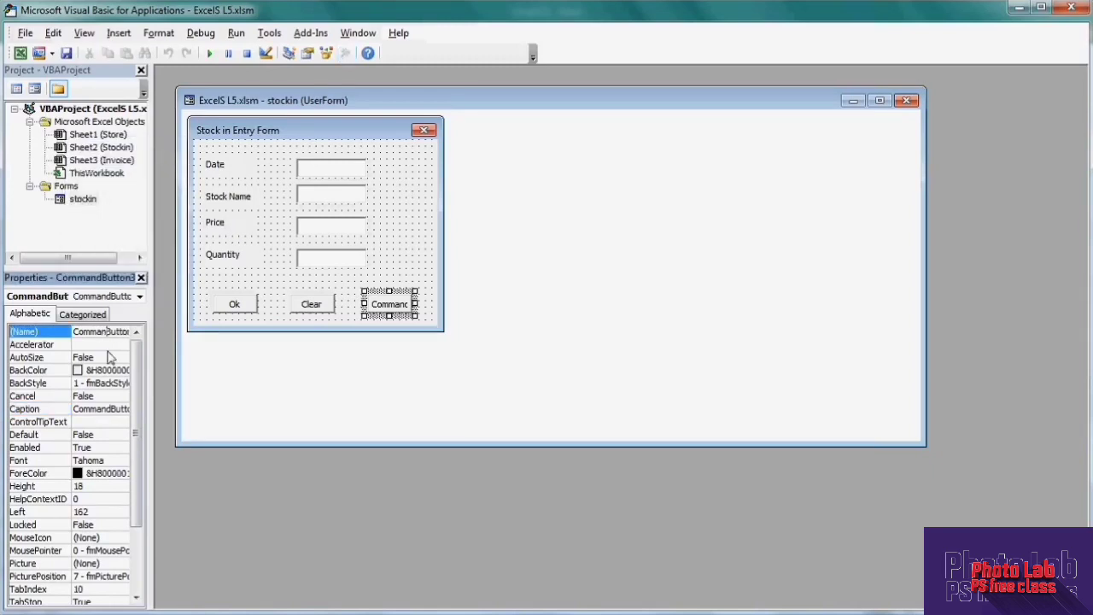
{"action": "key", "text": "Delete"}
{"action": "key", "text": "Delete"}
{"action": "key", "text": "Delete"}
{"action": "key", "text": "Delete"}
{"action": "key", "text": "Delete"}
{"action": "key", "text": "Delete"}
{"action": "key", "text": "Delete"}
{"action": "key", "text": "Delete"}
{"action": "key", "text": "Delete"}
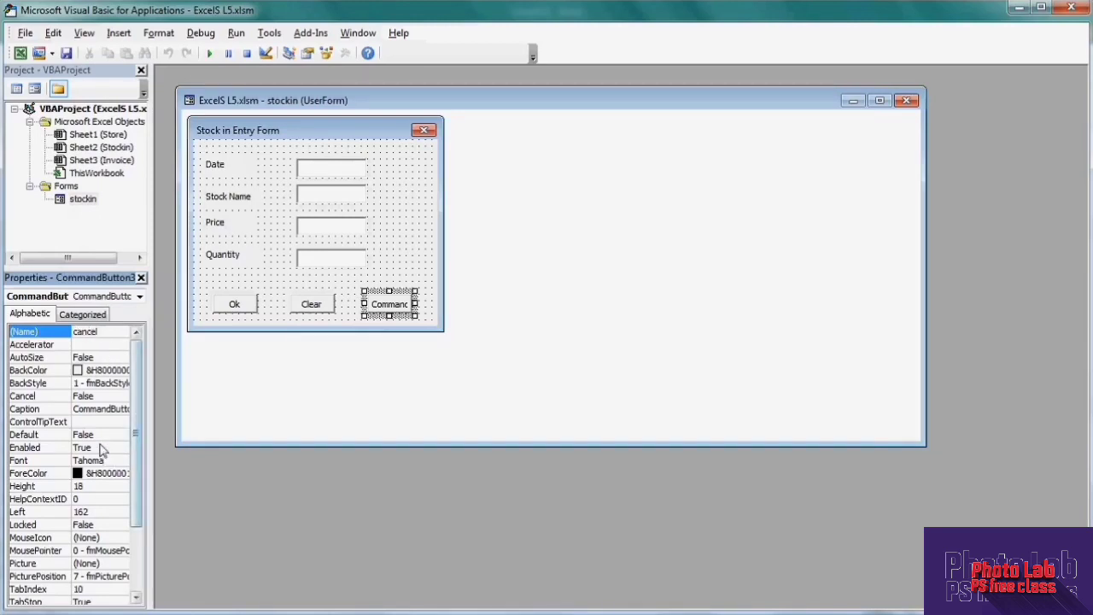
{"action": "left_click", "coordinate": [113, 410]}
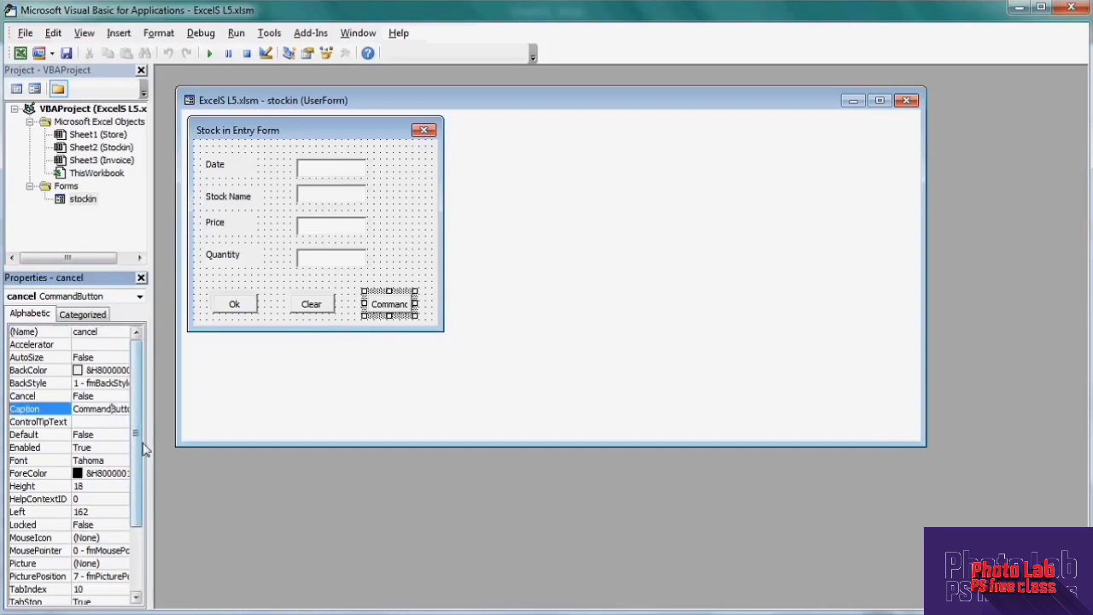
{"action": "key", "text": "Delete"}
{"action": "key", "text": "Delete"}
{"action": "key", "text": "Delete"}
{"action": "key", "text": "Delete"}
{"action": "key", "text": "Delete"}
{"action": "key", "text": "Delete"}
{"action": "key", "text": "Delete"}
{"action": "key", "text": "Delete"}
{"action": "key", "text": "Delete"}
{"action": "key", "text": "Delete"}
{"action": "type", "text": "Can"}
{"action": "type", "text": "cel"}
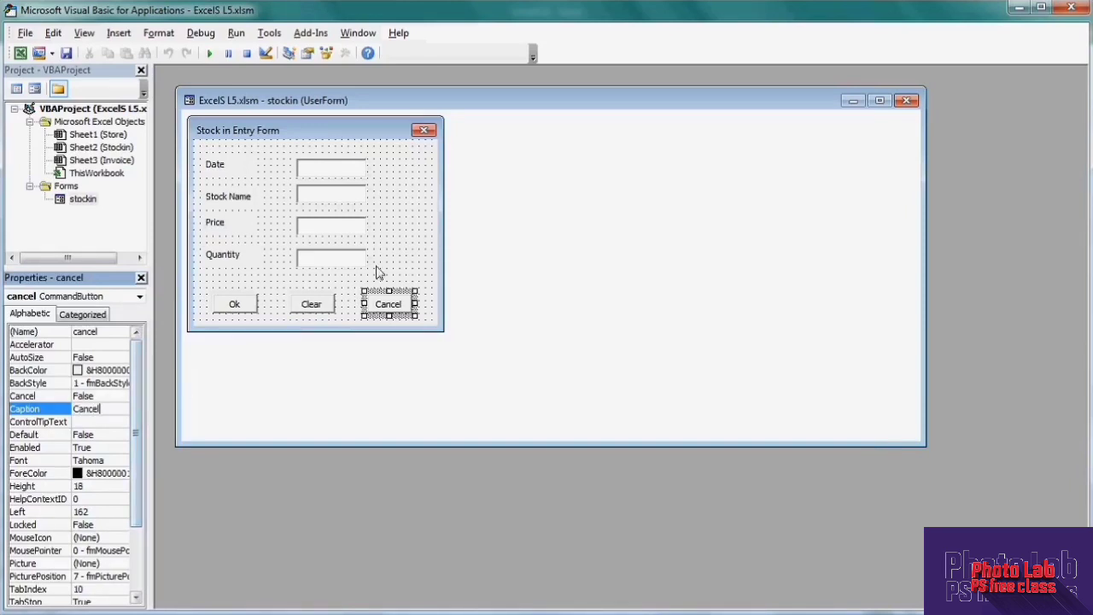
{"action": "left_click", "coordinate": [381, 271]}
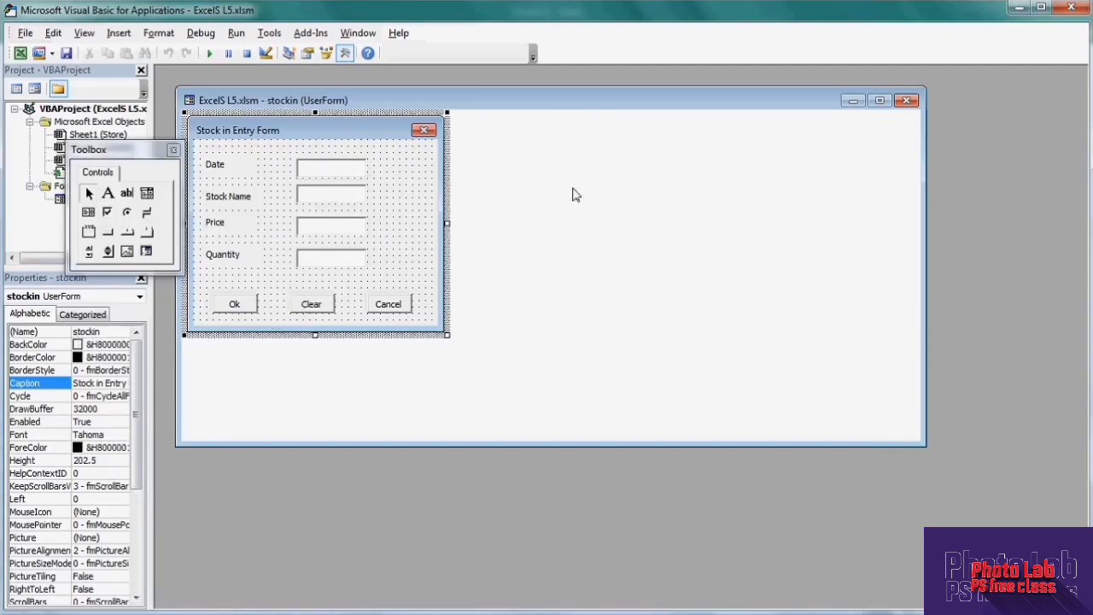
Back on the Stockin sheet, draw an ActiveX command button near H2 and open its shortcut menu.
{"action": "left_click", "coordinate": [1076, 9]}
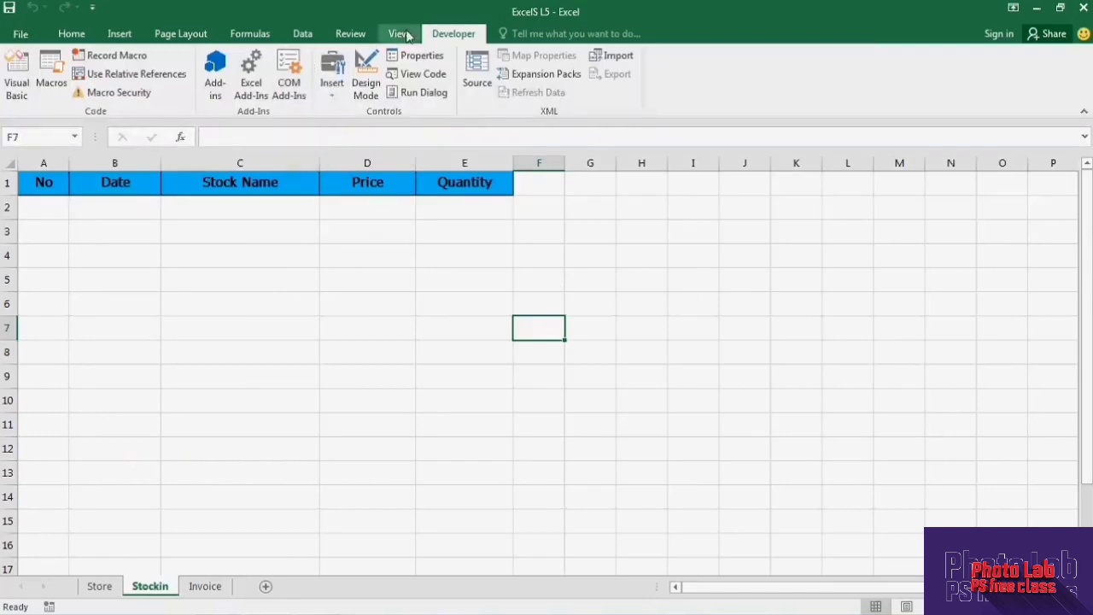
{"action": "left_click", "coordinate": [335, 94]}
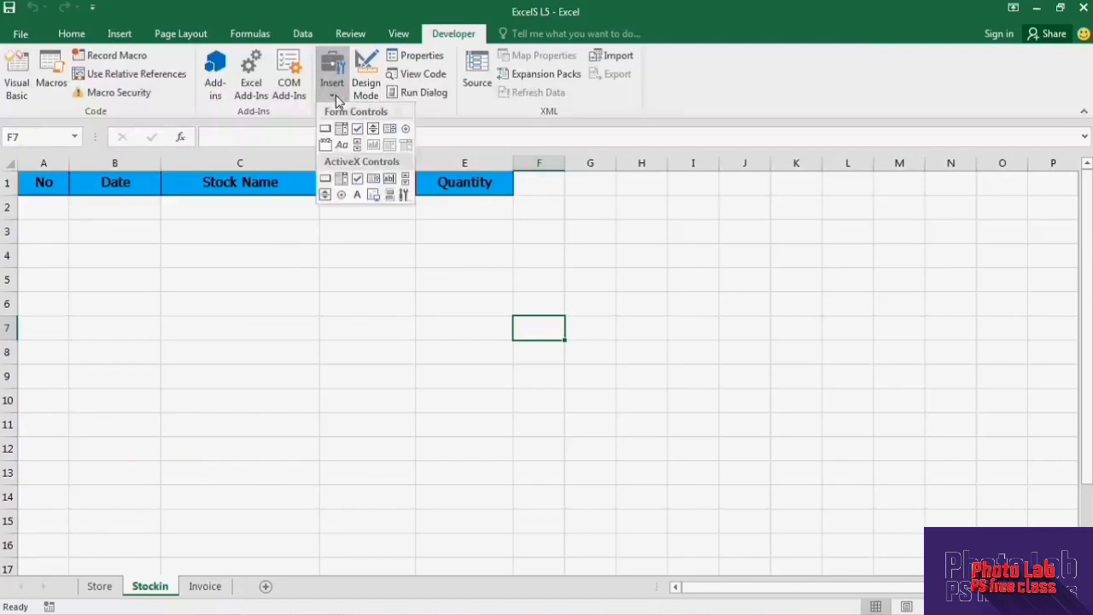
{"action": "left_click", "coordinate": [325, 182]}
{"action": "left_click_drag", "start_coordinate": [620, 206], "coordinate": [677, 231]}
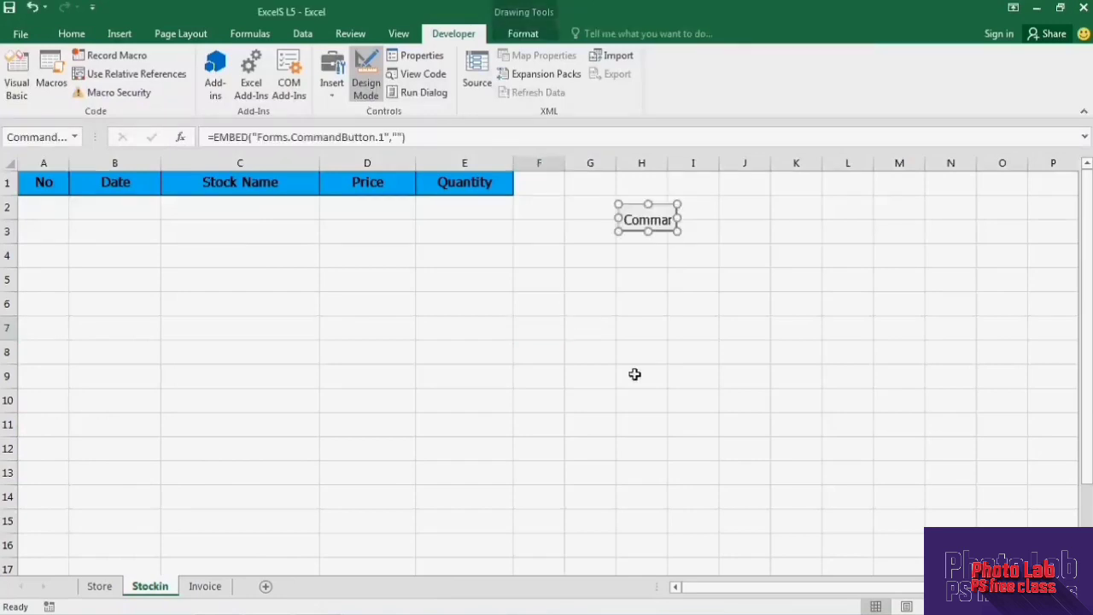
{"action": "right_click", "coordinate": [649, 217]}
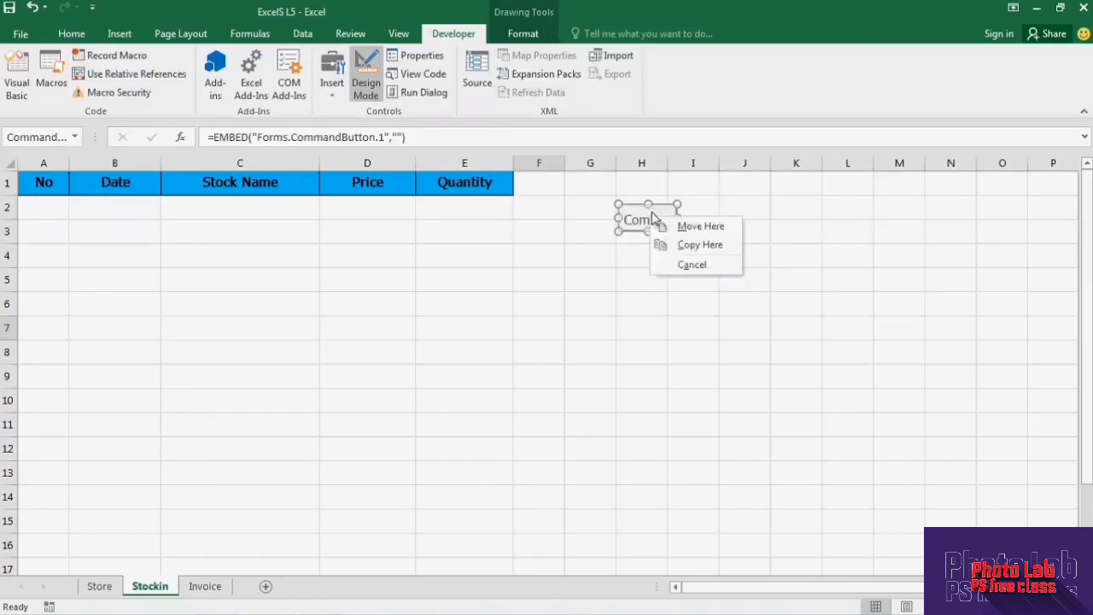
{"action": "right_click", "coordinate": [638, 219]}
{"action": "right_click", "coordinate": [639, 219]}
{"action": "right_click", "coordinate": [639, 218]}
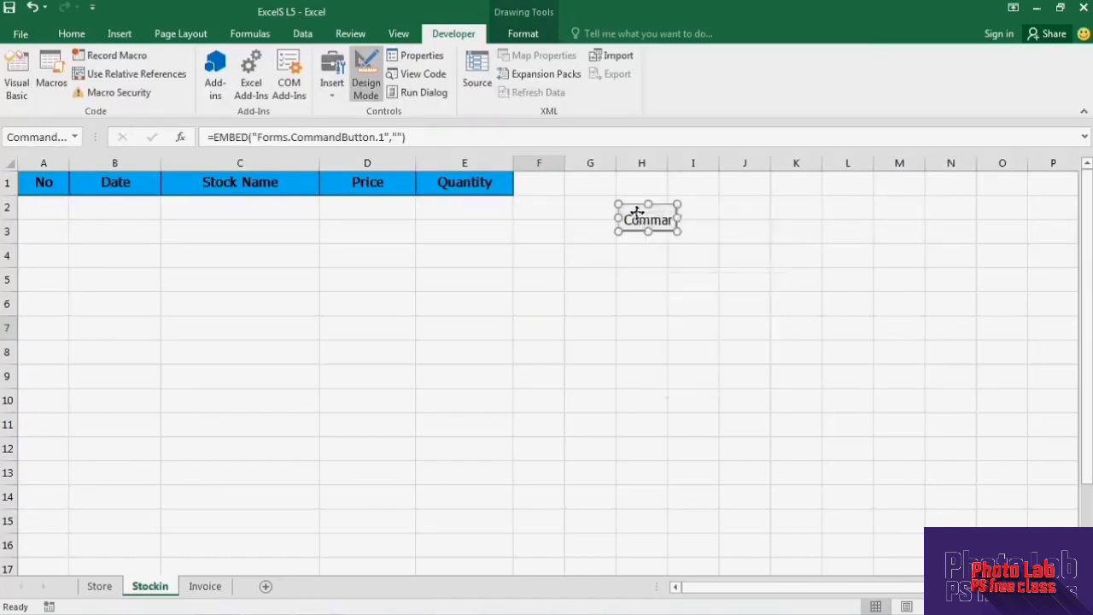
{"action": "right_click", "coordinate": [640, 219]}
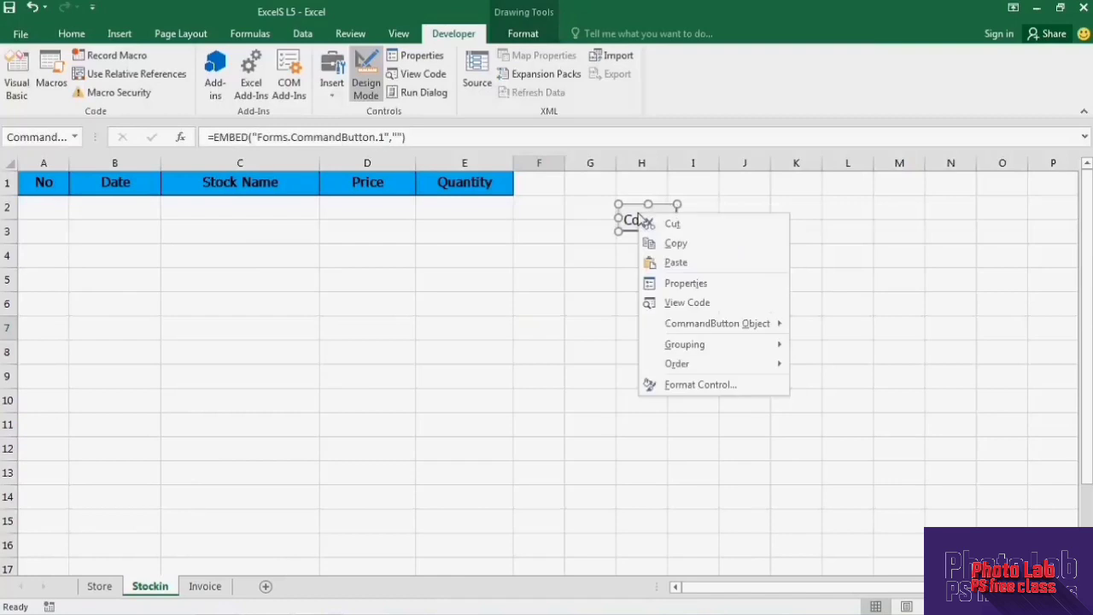
Change the sheet button's caption to Stock Entry.
{"action": "left_click", "coordinate": [688, 303]}
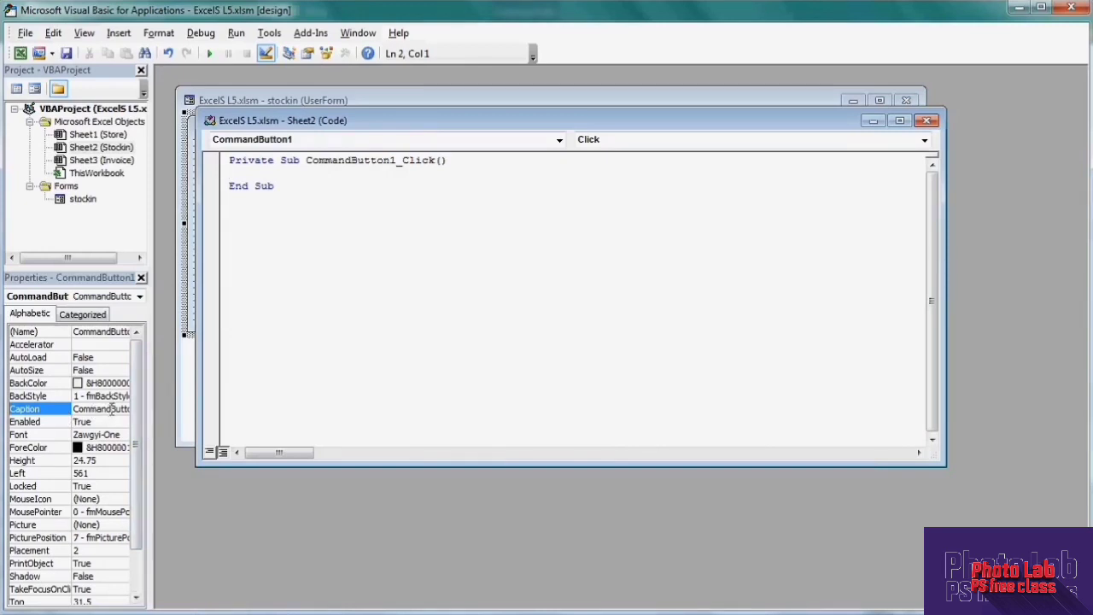
{"action": "left_click", "coordinate": [115, 409]}
{"action": "key", "text": "BackSpace"}
{"action": "key", "text": "BackSpace"}
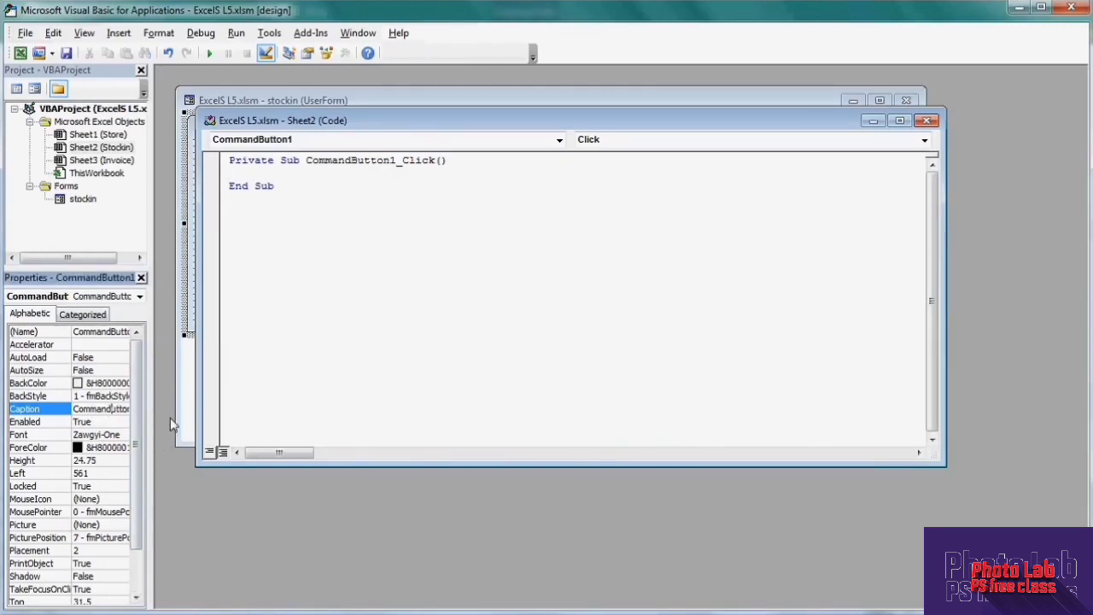
{"action": "key", "text": "BackSpace"}
{"action": "key", "text": "BackSpace"}
{"action": "key", "text": "BackSpace"}
{"action": "key", "text": "BackSpace"}
{"action": "key", "text": "BackSpace"}
{"action": "key", "text": "BackSpace"}
{"action": "key", "text": "Delete"}
{"action": "key", "text": "Delete"}
{"action": "key", "text": "Delete"}
{"action": "key", "text": "Delete"}
{"action": "type", "text": "S"}
Add stockin.Show to the button's click procedure and return to the sheet.
{"action": "left_click", "coordinate": [254, 172]}
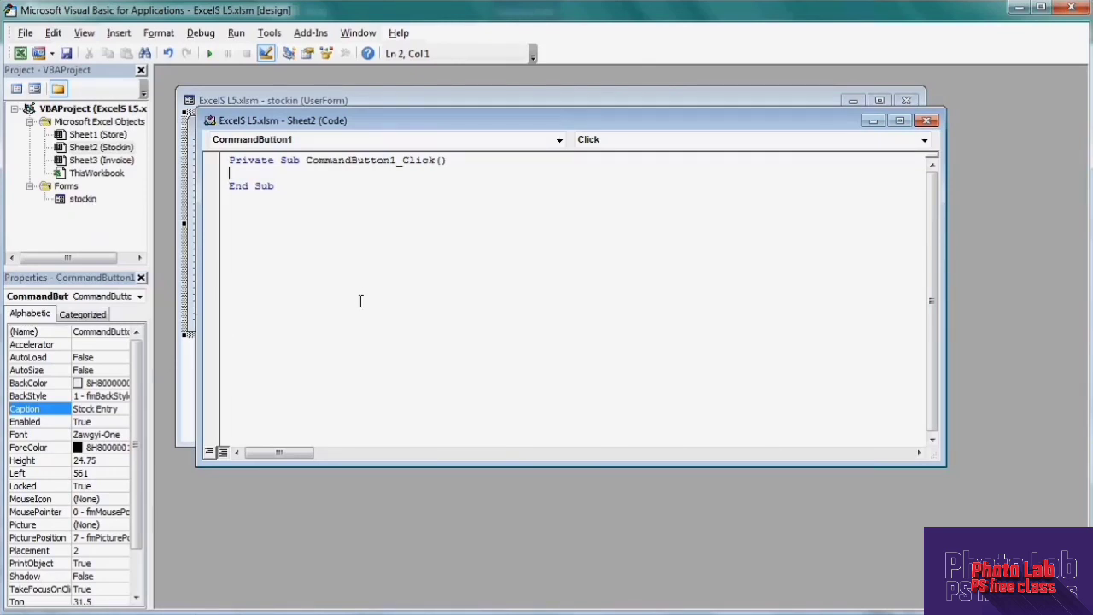
{"action": "type", "text": "stock"}
{"action": "type", "text": "in."}
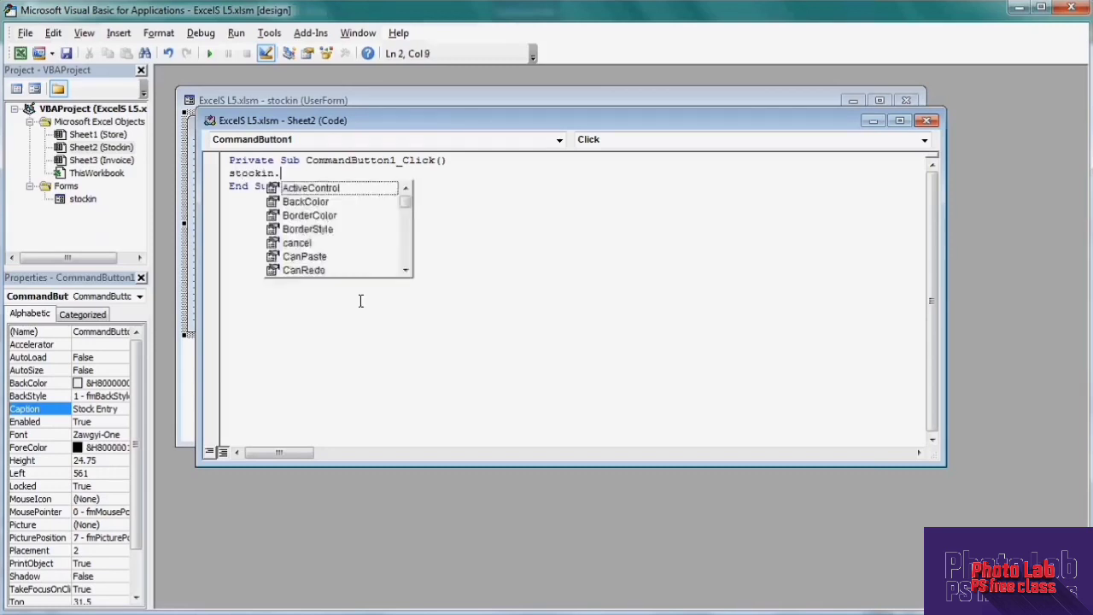
{"action": "type", "text": "show"}
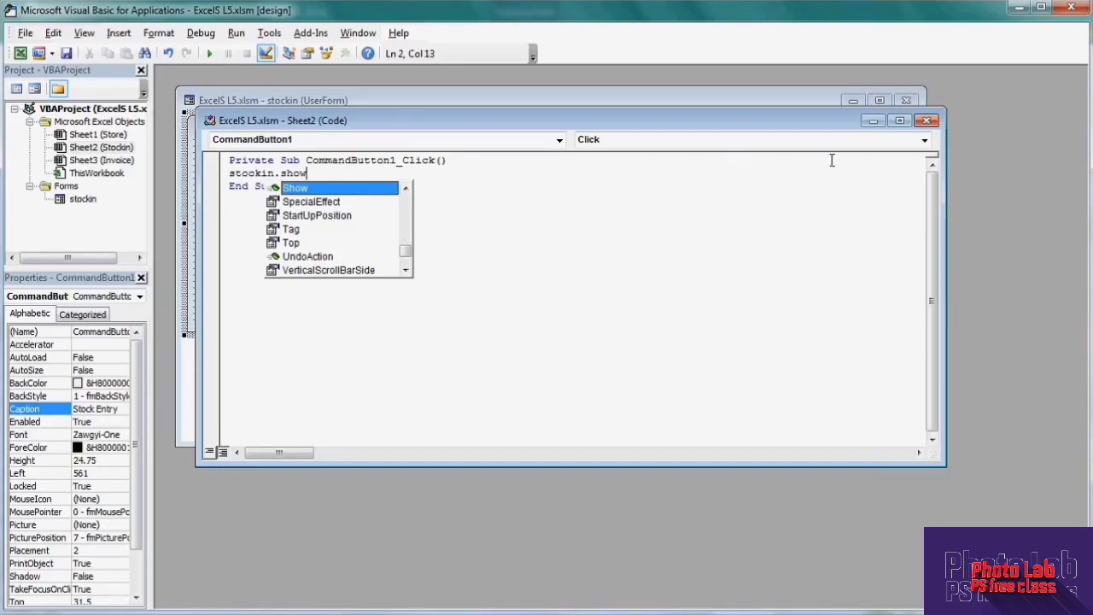
{"action": "left_click", "coordinate": [1071, 9]}
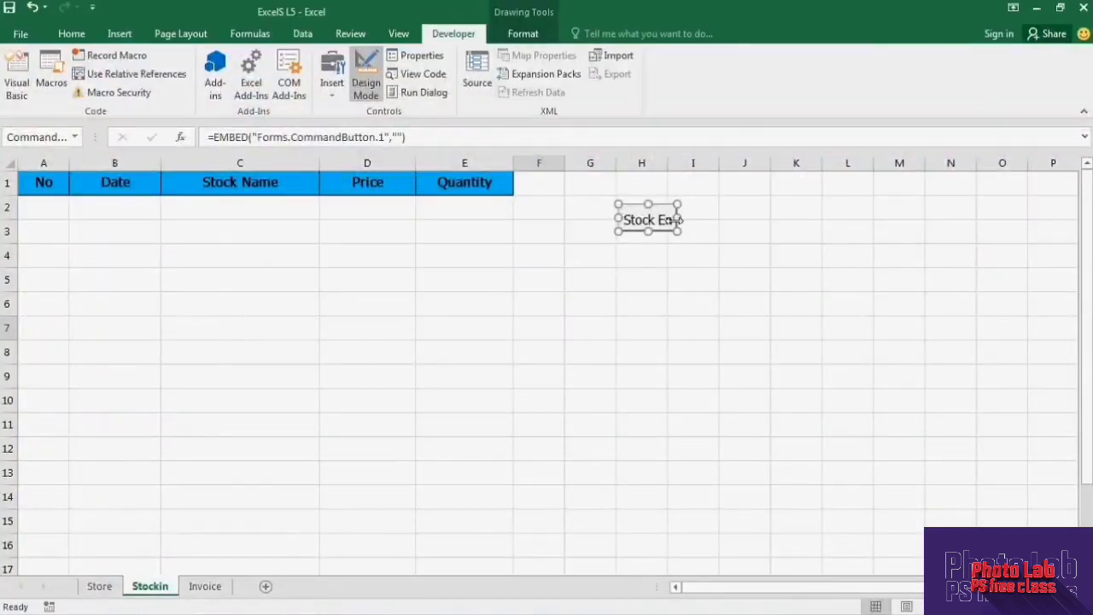
Widen the Stock Entry button, then launch the form and test its Ok, Clear and Cancel buttons.
{"action": "left_click_drag", "start_coordinate": [677, 220], "coordinate": [721, 219]}
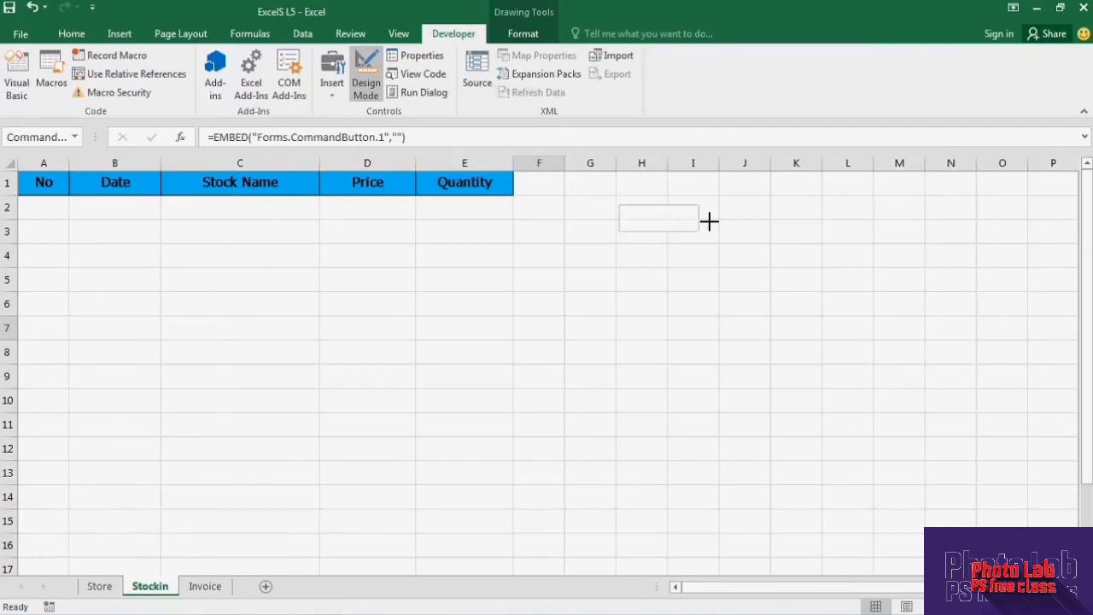
{"action": "left_click", "coordinate": [663, 281]}
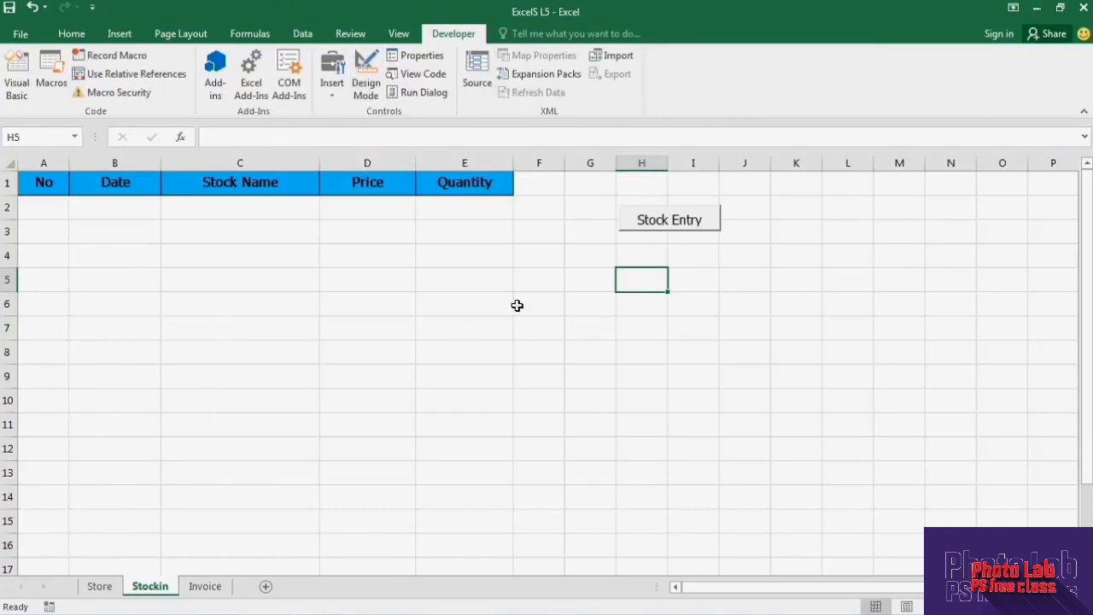
{"action": "left_click", "coordinate": [658, 220]}
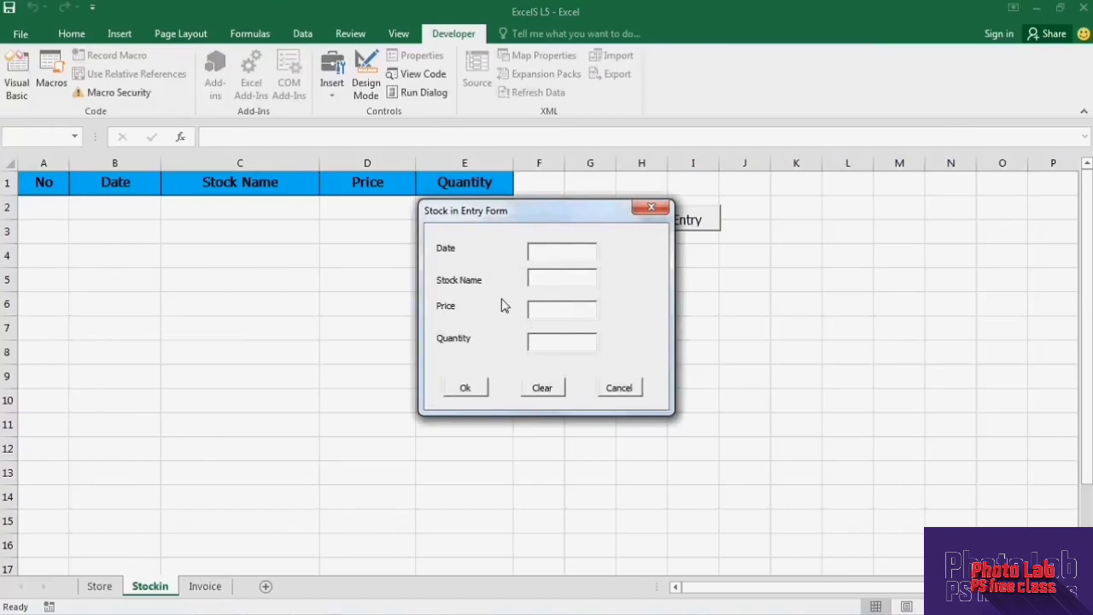
{"action": "left_click", "coordinate": [466, 388]}
{"action": "left_click", "coordinate": [550, 391]}
{"action": "left_click", "coordinate": [628, 389]}
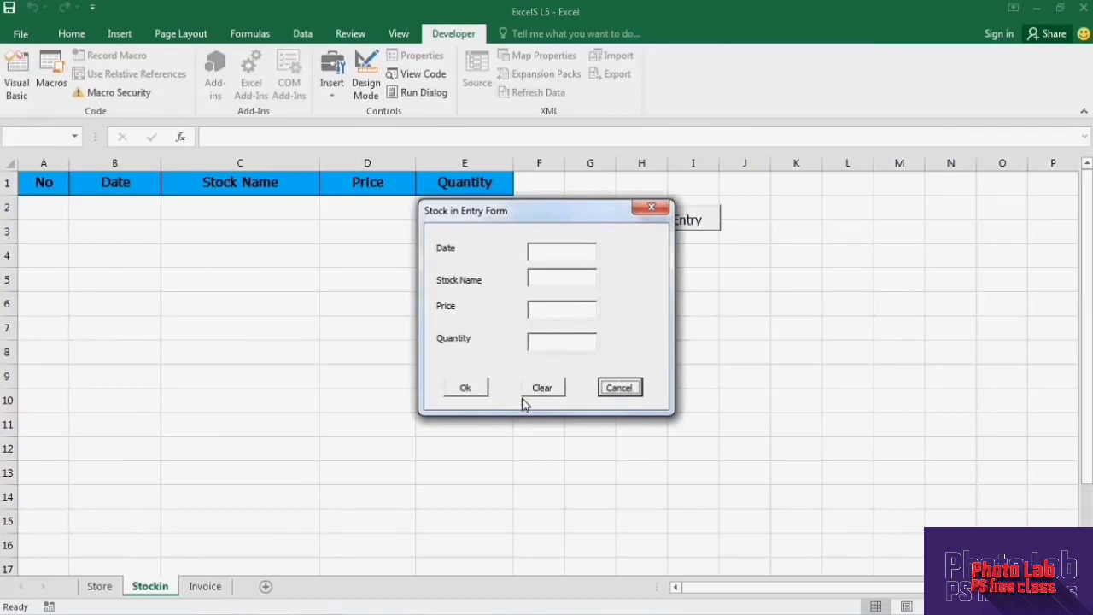
{"action": "left_click", "coordinate": [526, 395]}
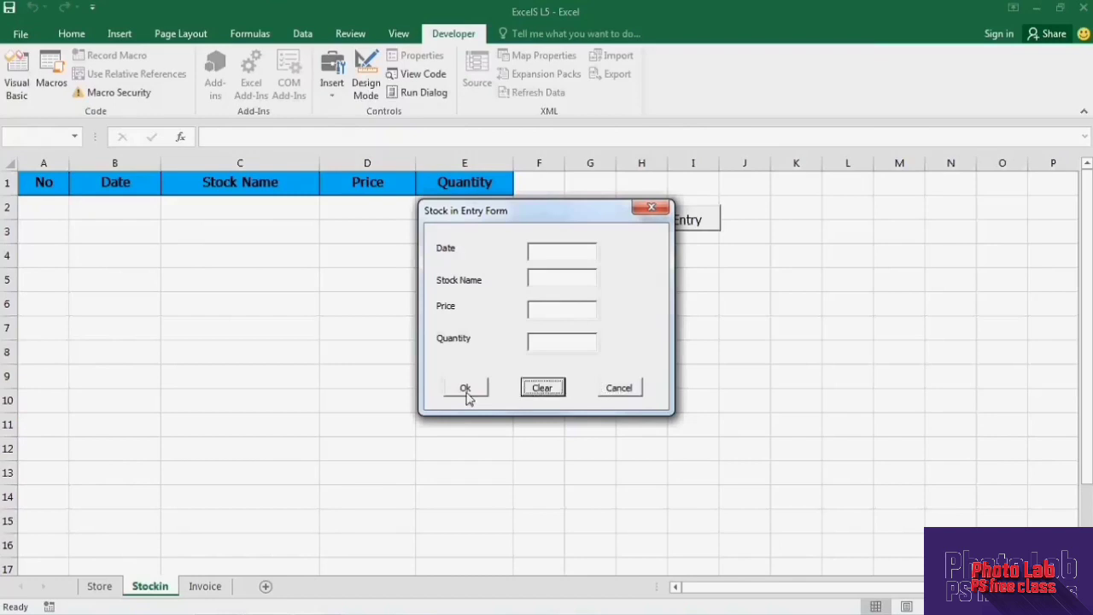
{"action": "left_click", "coordinate": [659, 208]}
{"action": "left_click", "coordinate": [632, 275]}
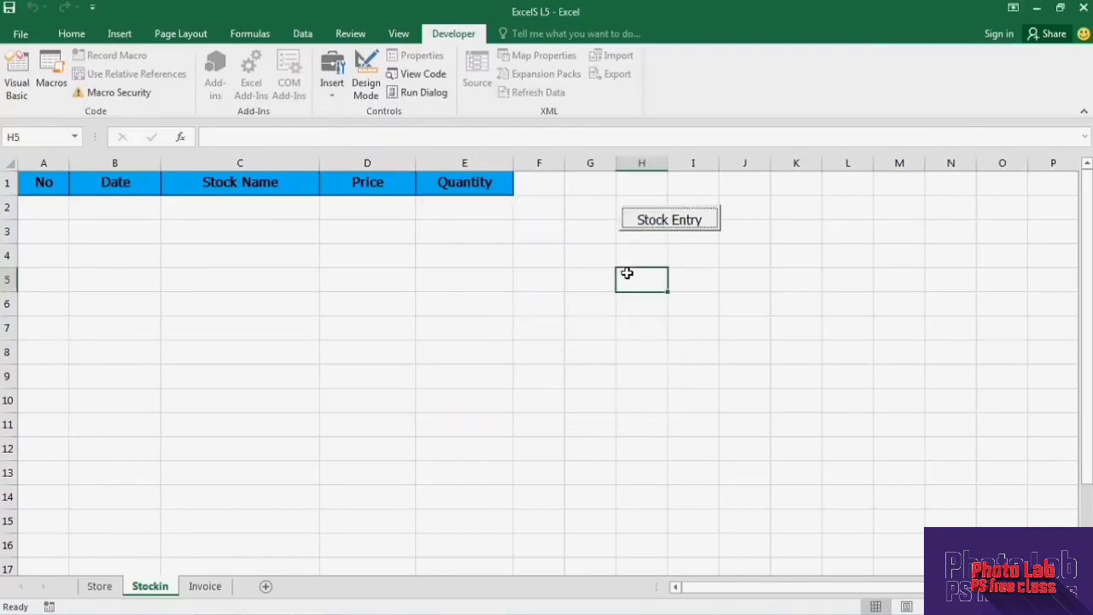